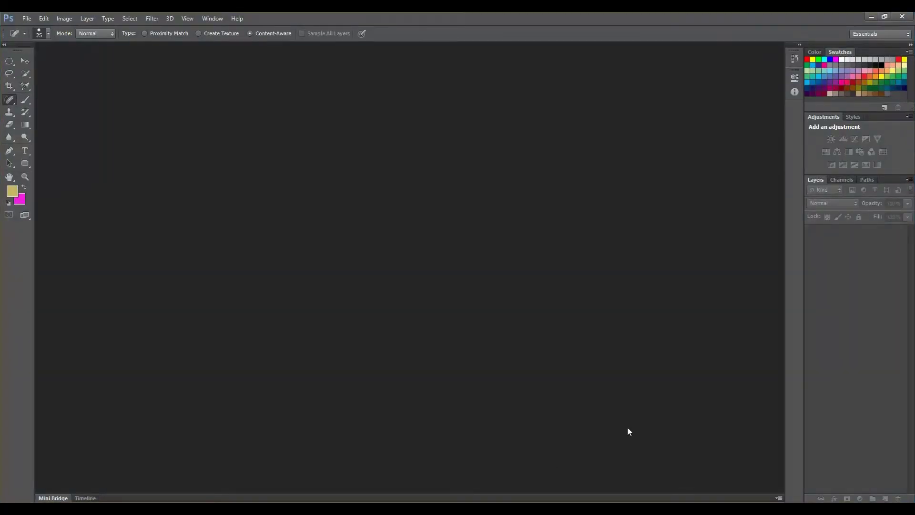
Step: Switch to Google Chrome and search Google Images for "photoshop retouching"
{"action": "mouse_move", "coordinate": [367, 509]}
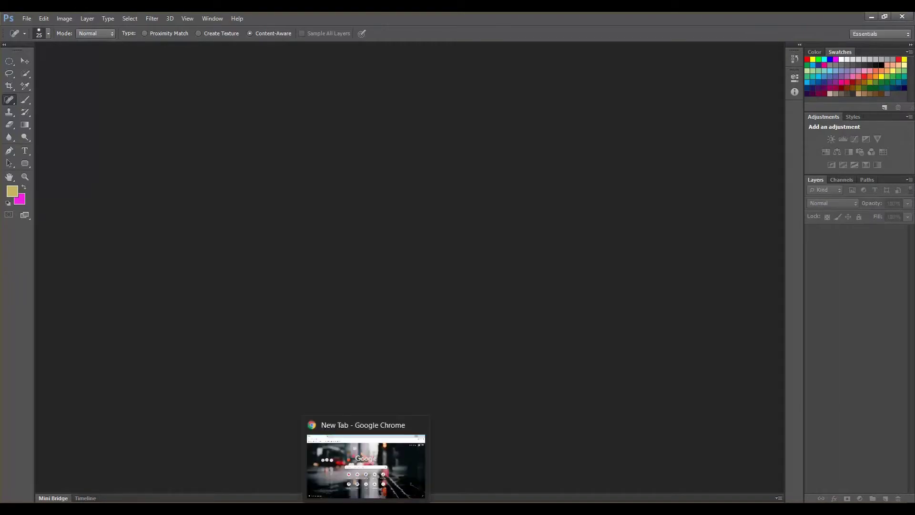
{"action": "left_click", "coordinate": [366, 459]}
{"action": "left_click", "coordinate": [390, 261]}
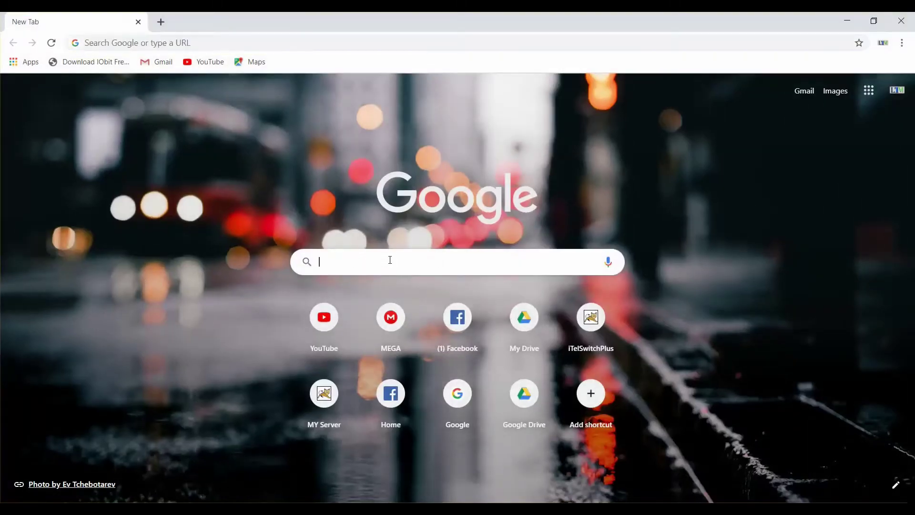
{"action": "type", "text": "photo"}
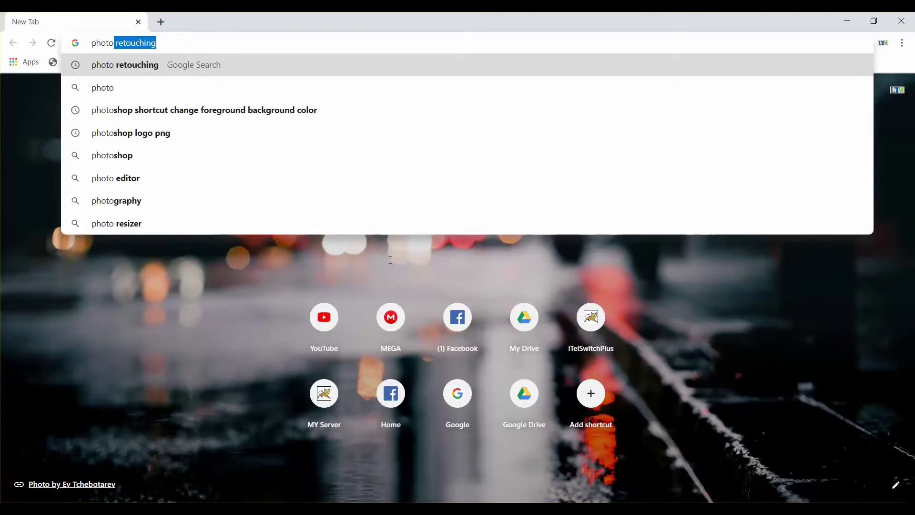
{"action": "type", "text": "shop"}
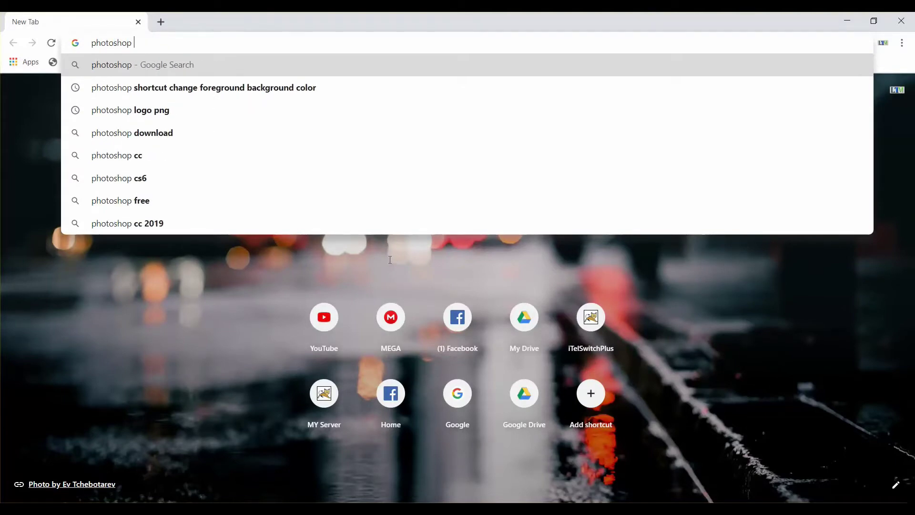
{"action": "type", "text": " retouching"}
{"action": "key", "text": "Return"}
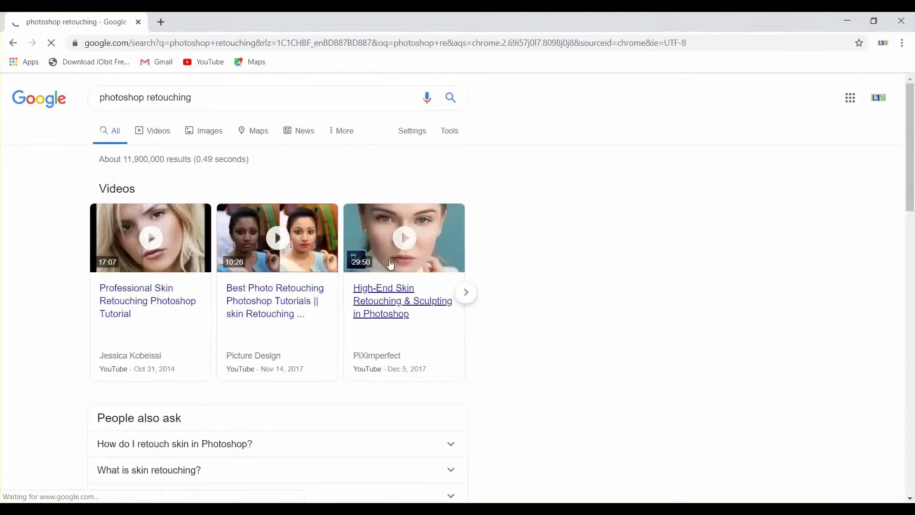
{"action": "left_click", "coordinate": [207, 136]}
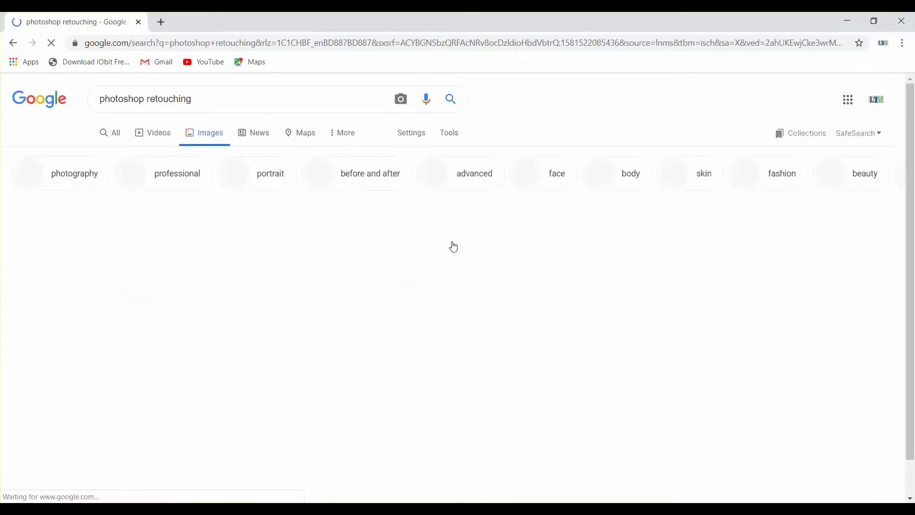
Step: Examine the before-and-after portraits in the image results for a photo suitable for skin retouching
{"action": "scroll", "coordinate": [622, 363], "scroll_direction": "down", "scroll_amount": 3}
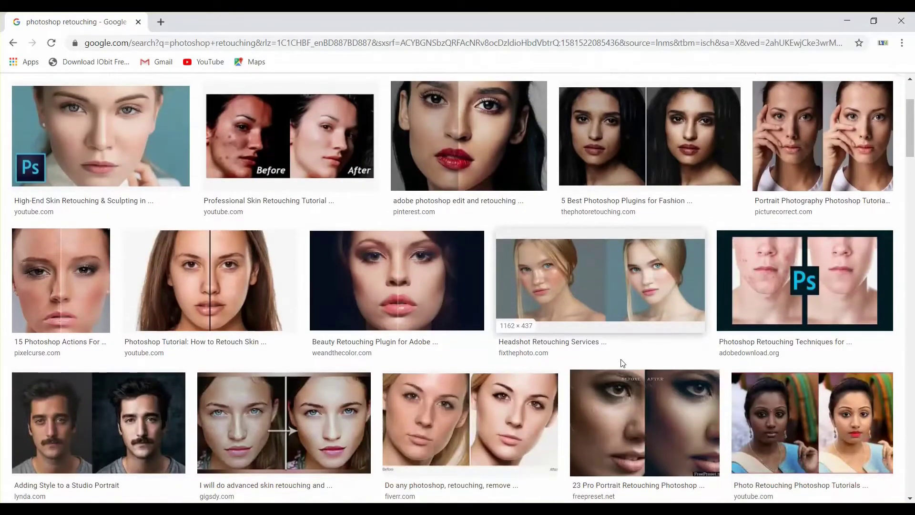
{"action": "scroll", "coordinate": [571, 324], "scroll_direction": "up", "scroll_amount": 3}
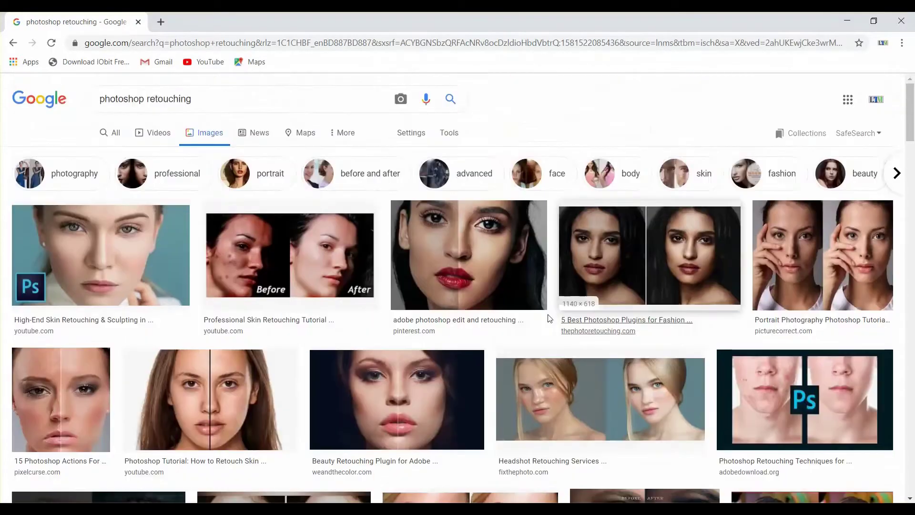
{"action": "scroll", "coordinate": [604, 405], "scroll_direction": "down", "scroll_amount": 1}
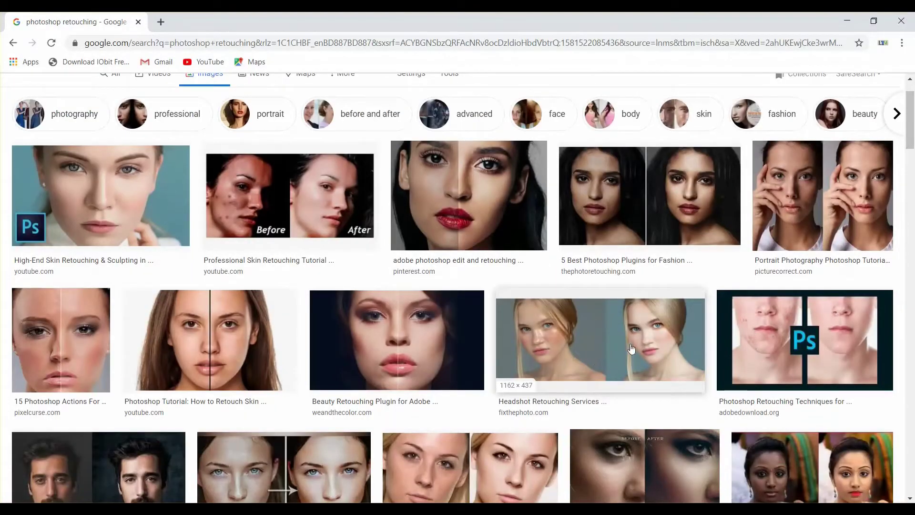
{"action": "scroll", "coordinate": [618, 349], "scroll_direction": "down", "scroll_amount": 1}
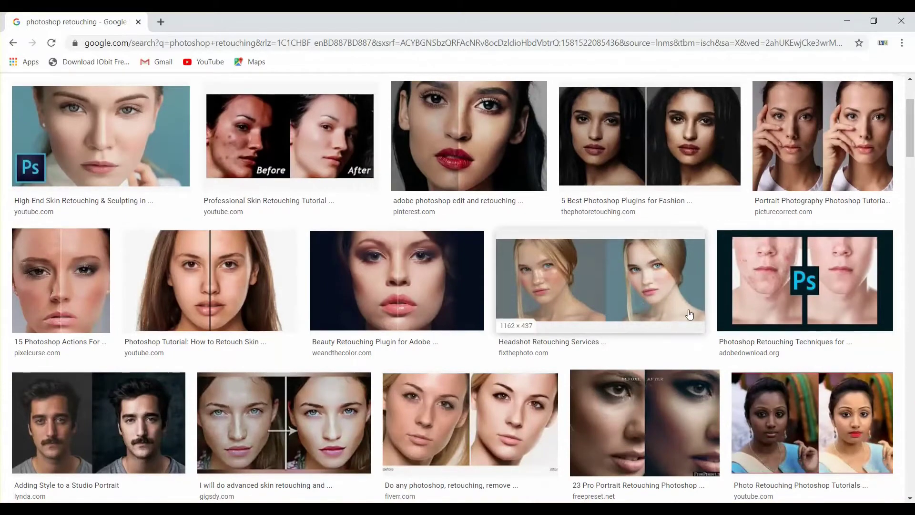
{"action": "scroll", "coordinate": [597, 308], "scroll_direction": "down", "scroll_amount": 2}
{"action": "scroll", "coordinate": [378, 243], "scroll_direction": "up", "scroll_amount": 3}
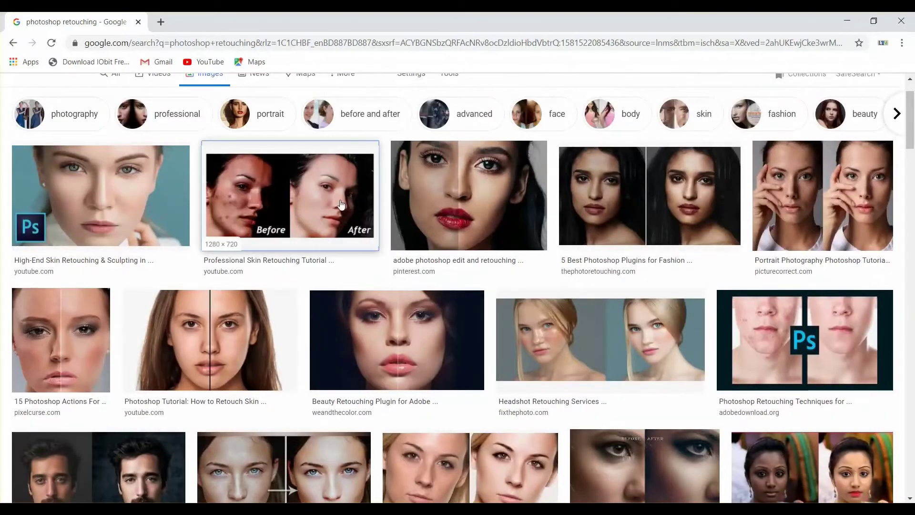
{"action": "left_click", "coordinate": [367, 233]}
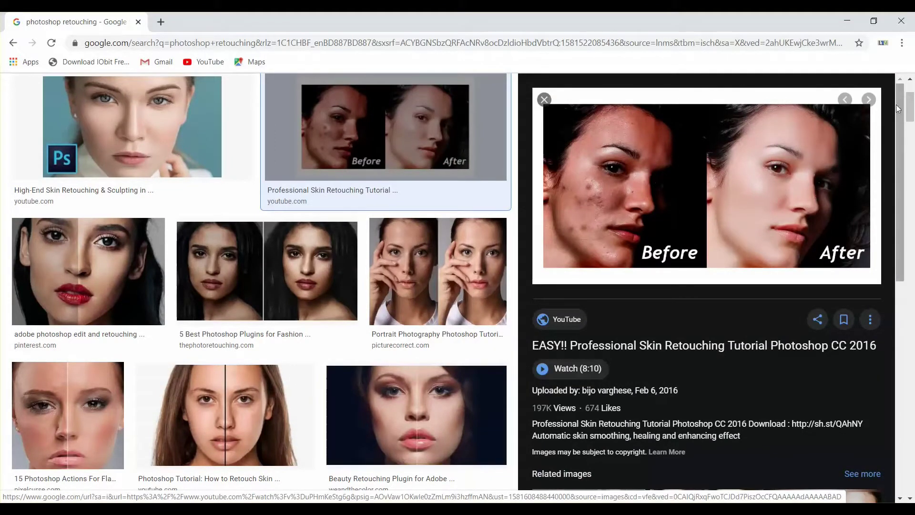
{"action": "left_click", "coordinate": [544, 100]}
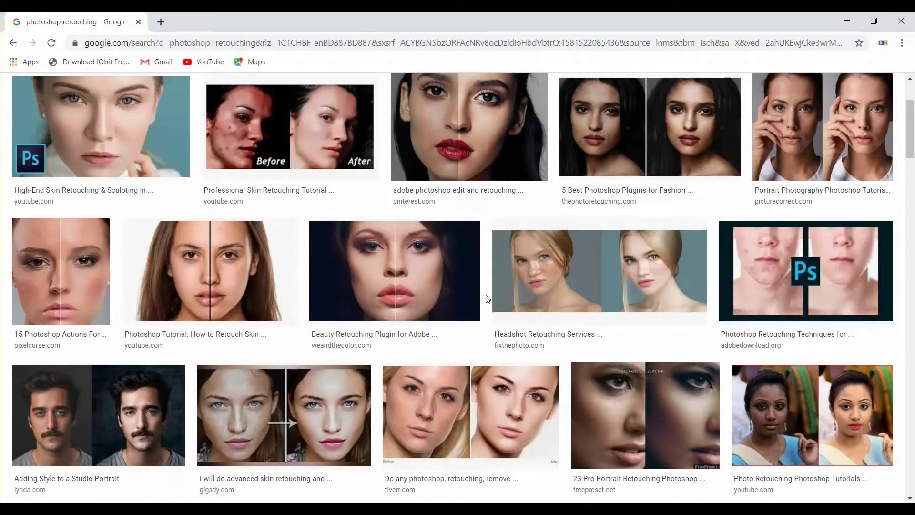
{"action": "scroll", "coordinate": [567, 281], "scroll_direction": "down", "scroll_amount": 4}
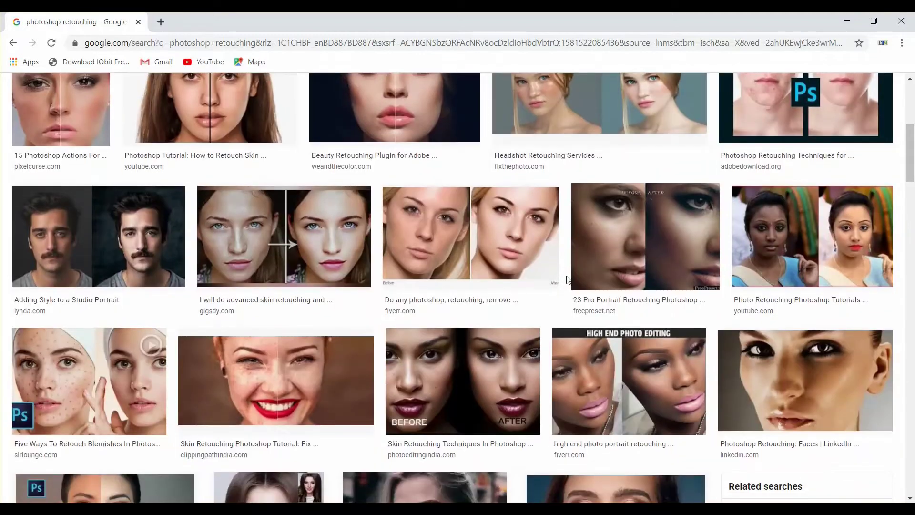
{"action": "scroll", "coordinate": [484, 288], "scroll_direction": "down", "scroll_amount": 3}
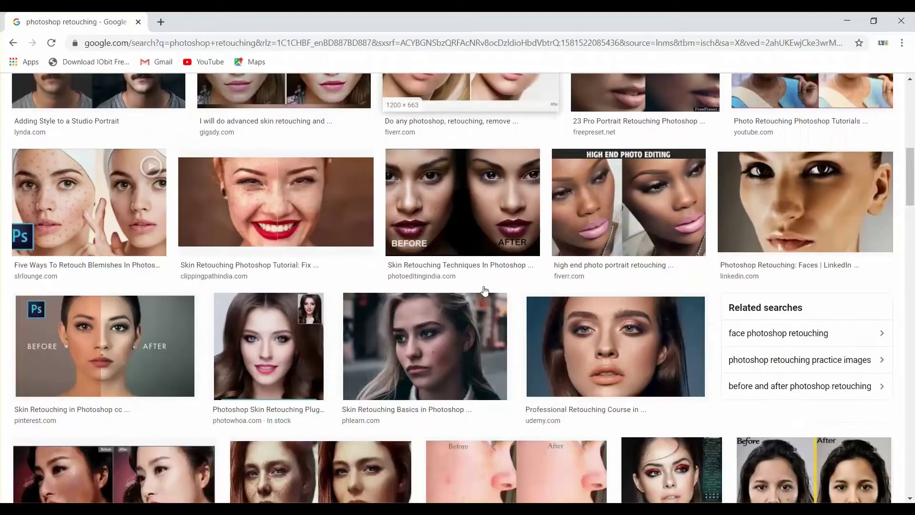
{"action": "scroll", "coordinate": [482, 286], "scroll_direction": "down", "scroll_amount": 3}
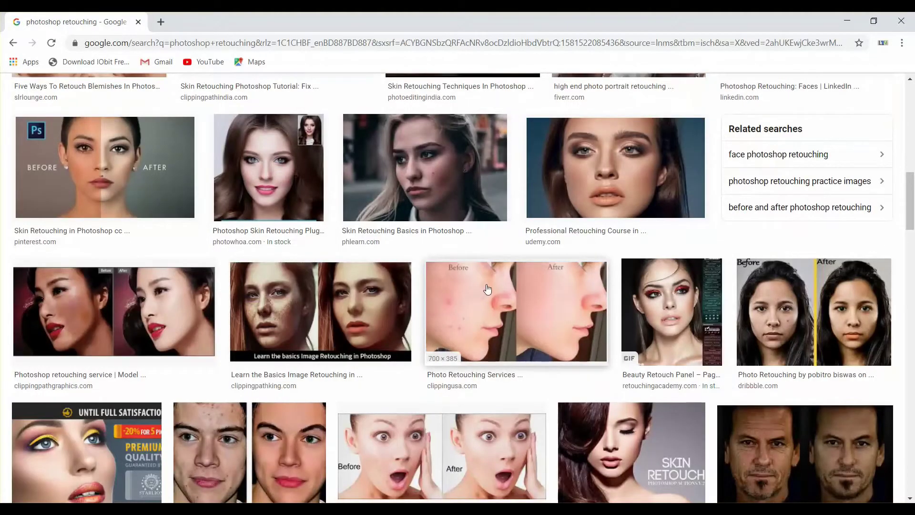
{"action": "scroll", "coordinate": [486, 287], "scroll_direction": "down", "scroll_amount": 4}
{"action": "scroll", "coordinate": [487, 287], "scroll_direction": "up", "scroll_amount": 15}
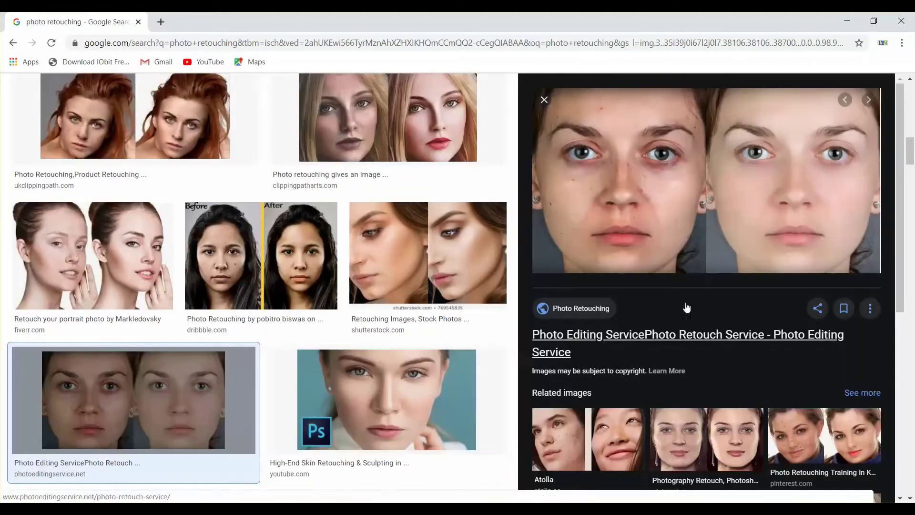
Step: Copy the previewed before-and-after portrait from the photo retouching results and switch back to Photoshop
{"action": "right_click", "coordinate": [723, 157]}
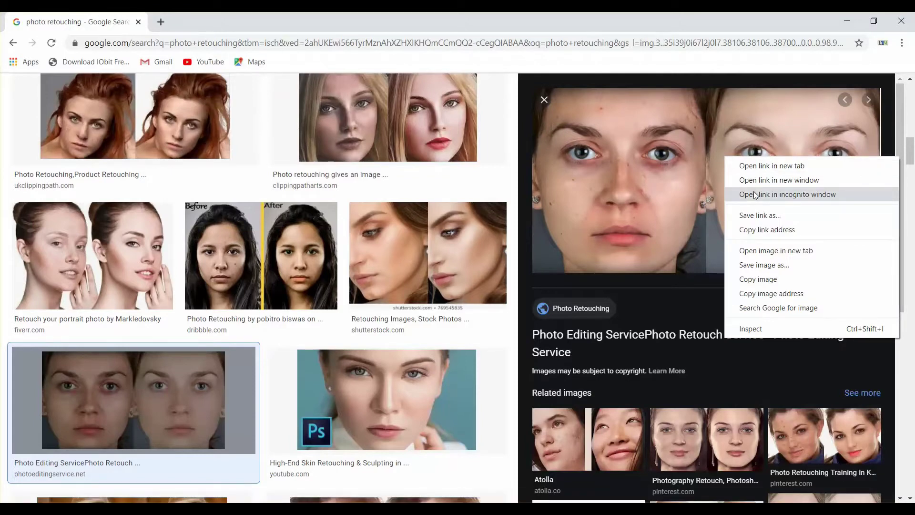
{"action": "left_click", "coordinate": [766, 281]}
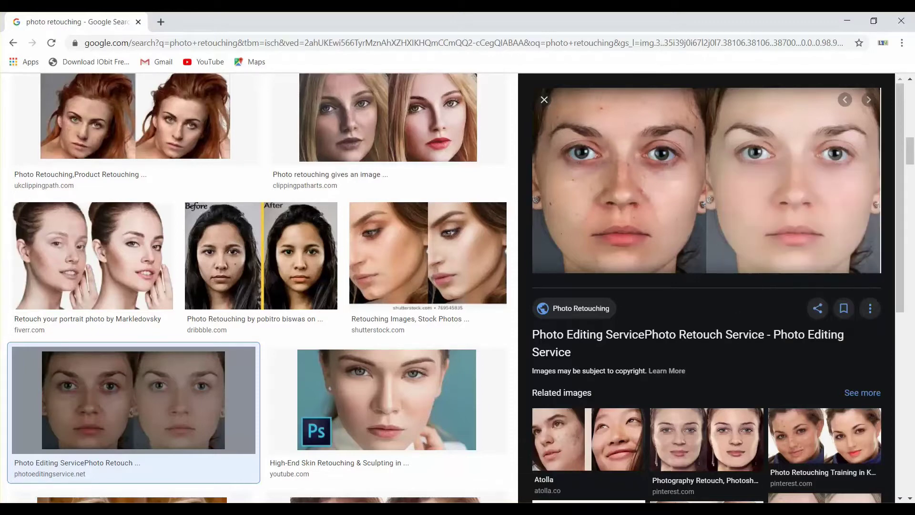
{"action": "key", "text": "alt+Tab"}
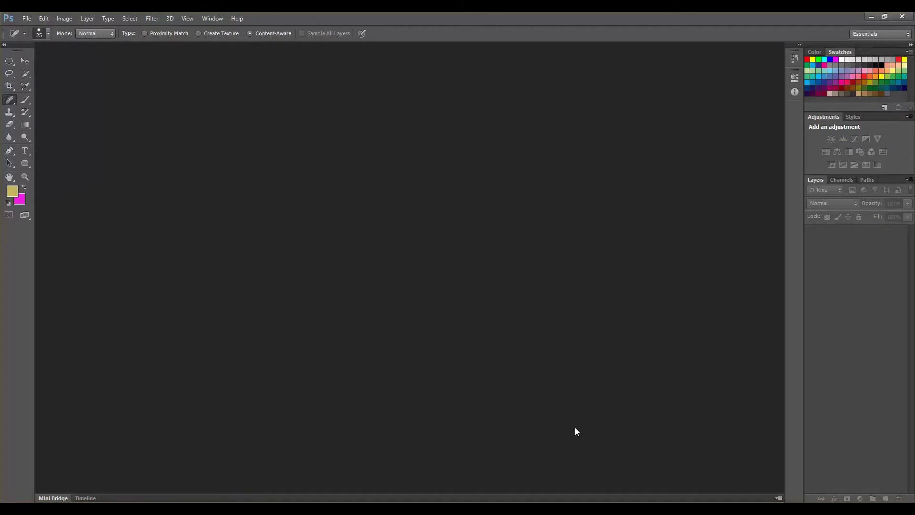
Step: Create a 744 × 395 pixel RGB document from the Clipboard preset with a white background and paste the copied portrait into it
{"action": "key", "text": "ctrl+n"}
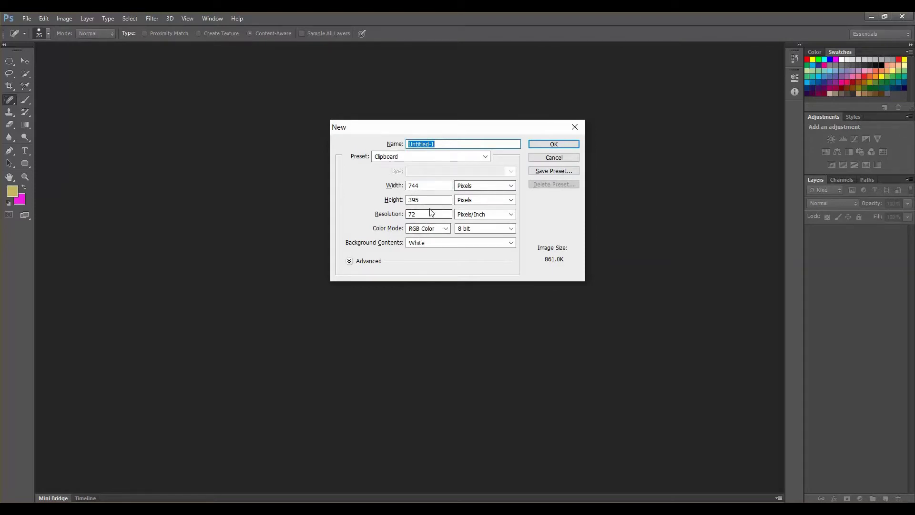
{"action": "left_click", "coordinate": [568, 148]}
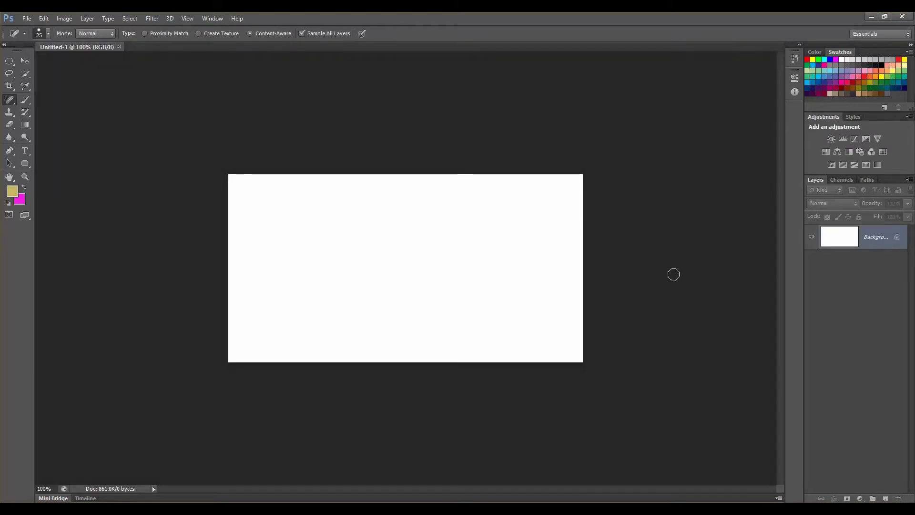
{"action": "key", "text": "ctrl+v"}
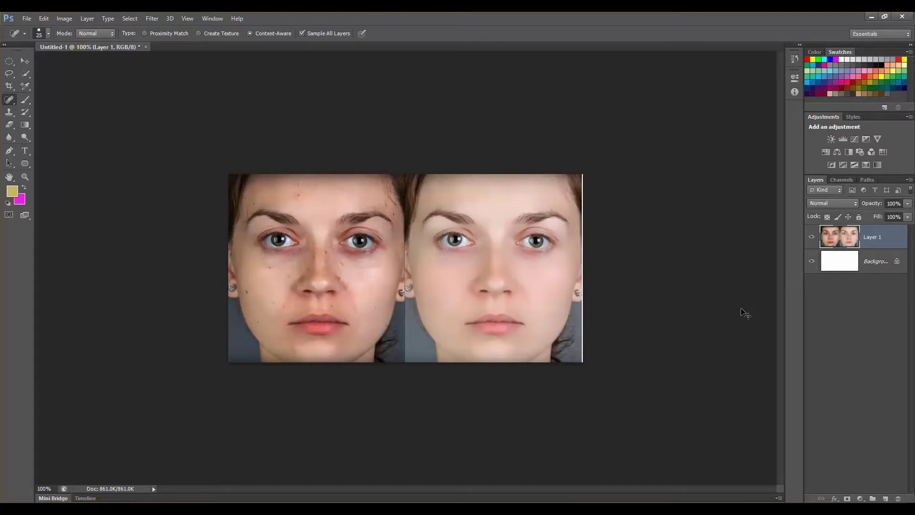
{"action": "key", "text": "ctrl+0"}
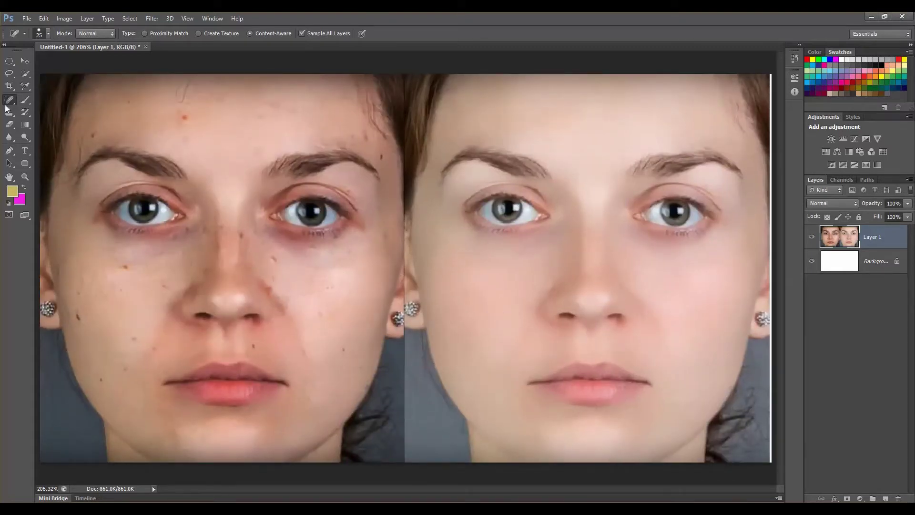
Step: Delete the white Background layer beneath the pasted portrait
{"action": "left_click", "coordinate": [25, 60]}
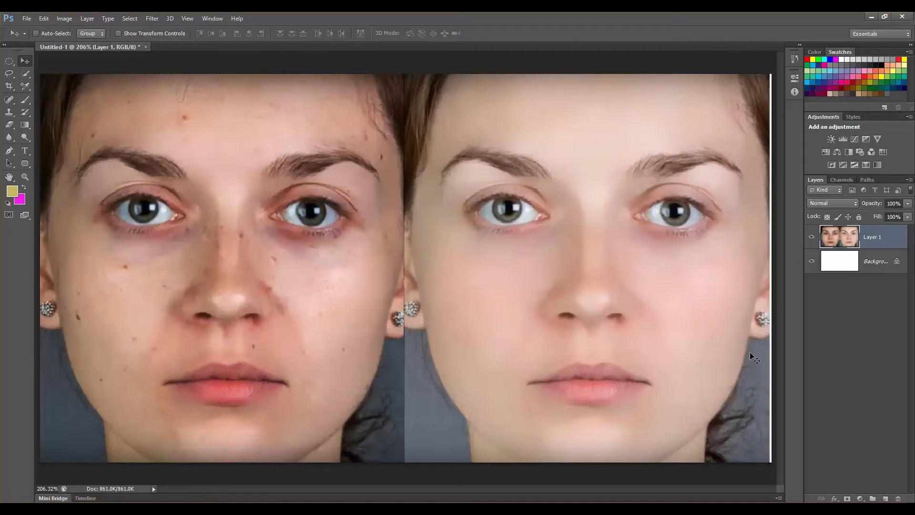
{"action": "left_click", "coordinate": [896, 263]}
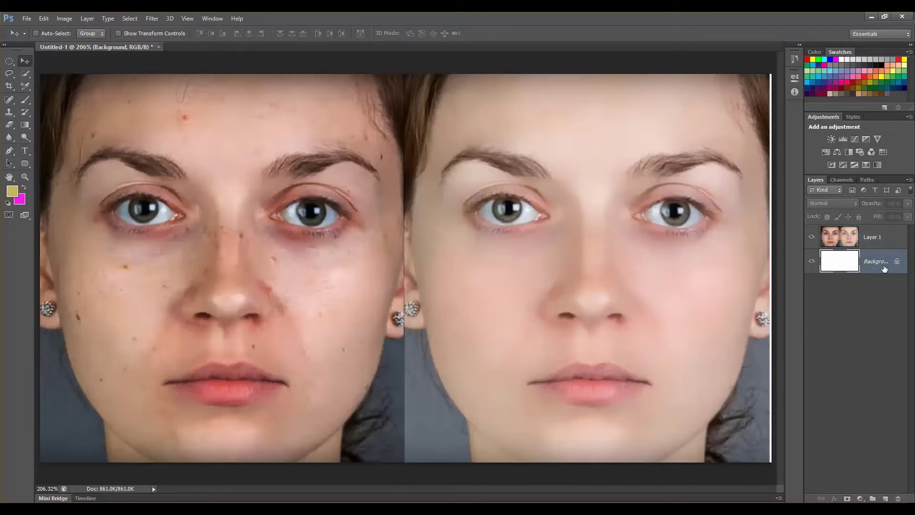
{"action": "key", "text": "Delete"}
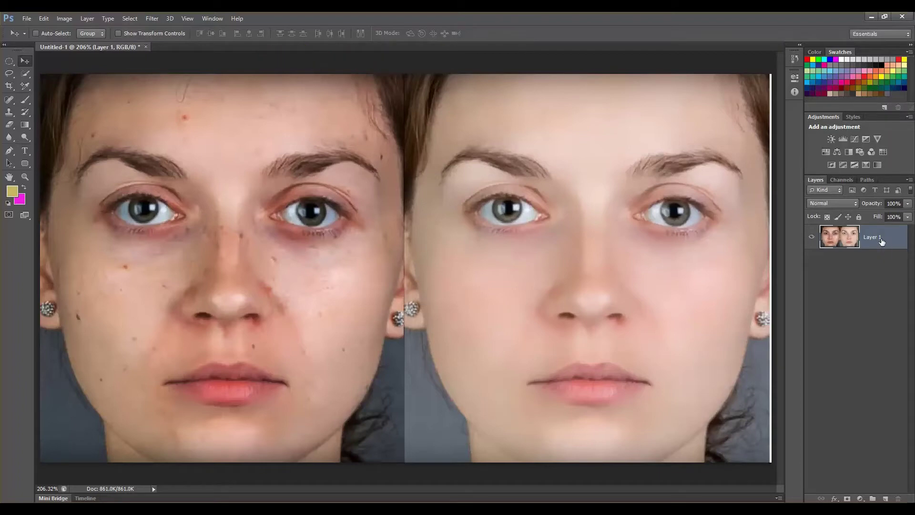
Step: Add a blank layer above the portrait layer in Normal mode at 100% opacity and leave it selected
{"action": "key", "text": "ctrl+shift+n"}
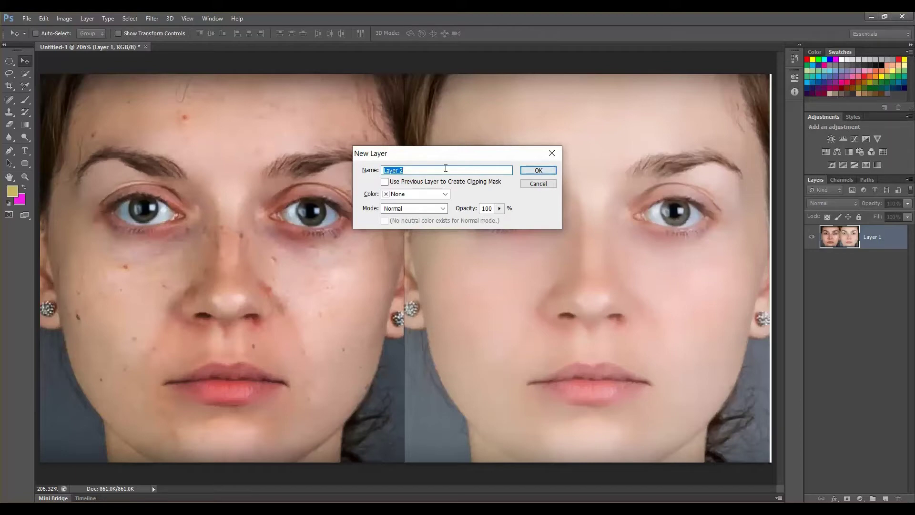
{"action": "left_click", "coordinate": [539, 170]}
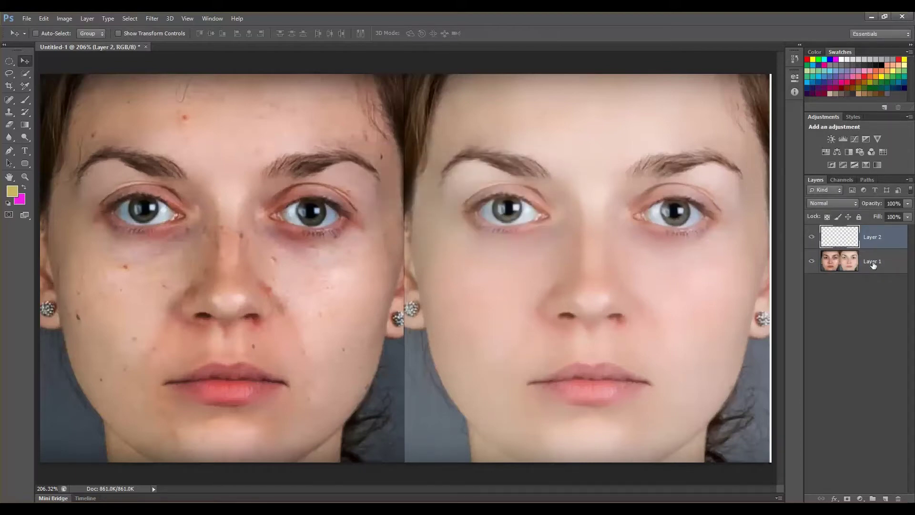
{"action": "left_click", "coordinate": [874, 264]}
{"action": "left_click", "coordinate": [869, 241]}
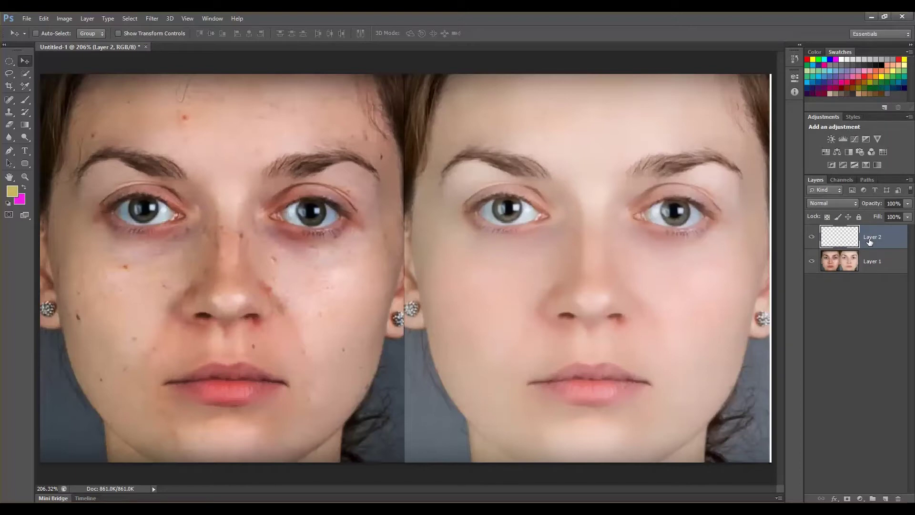
{"action": "left_click", "coordinate": [864, 267]}
{"action": "left_click", "coordinate": [870, 245]}
Step: Activate the Spot Healing Brush Tool for retouching on the blank layer
{"action": "left_click", "coordinate": [10, 99]}
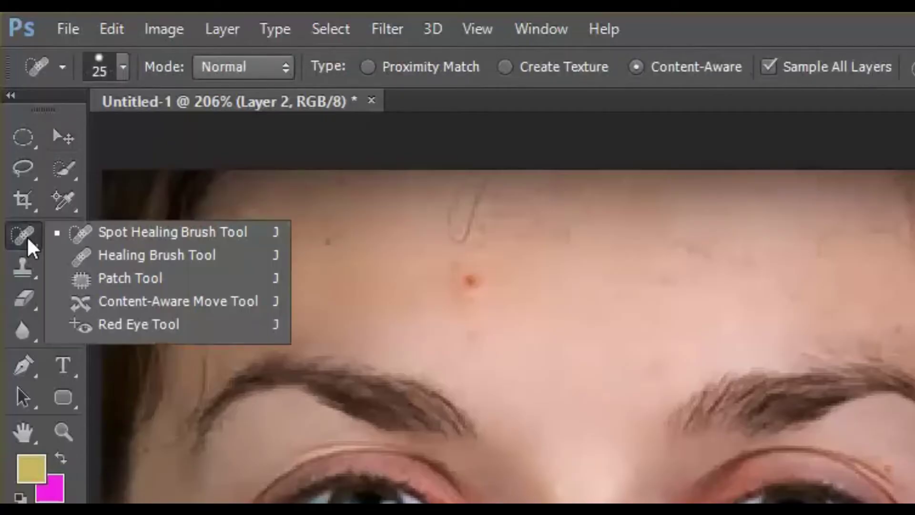
{"action": "left_click", "coordinate": [138, 232]}
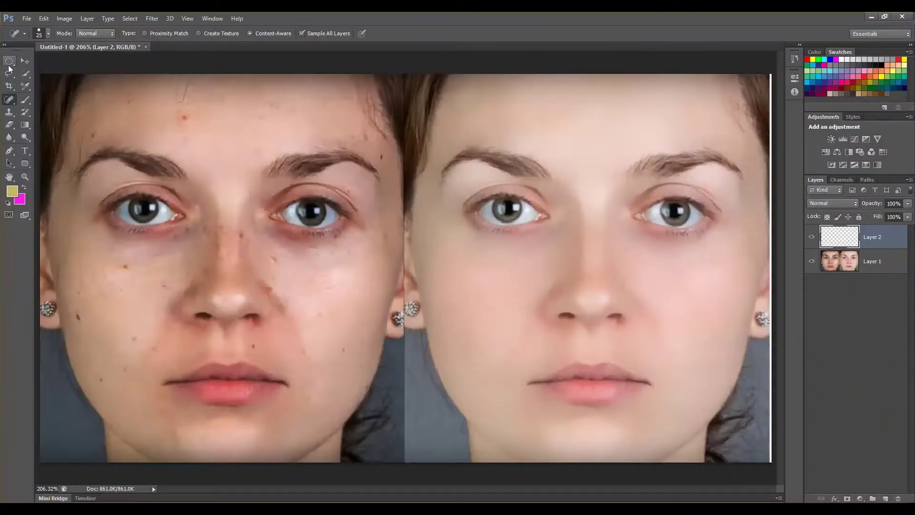
{"action": "left_click", "coordinate": [9, 62]}
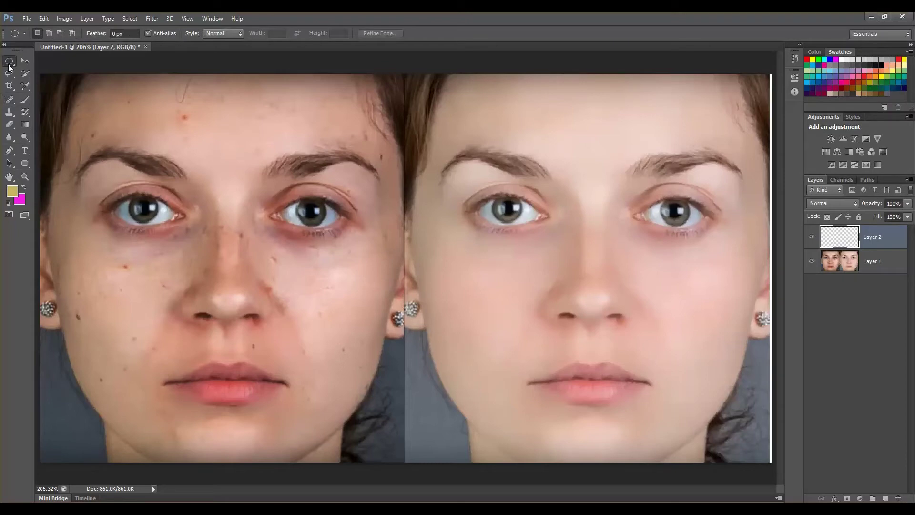
{"action": "left_click", "coordinate": [26, 61]}
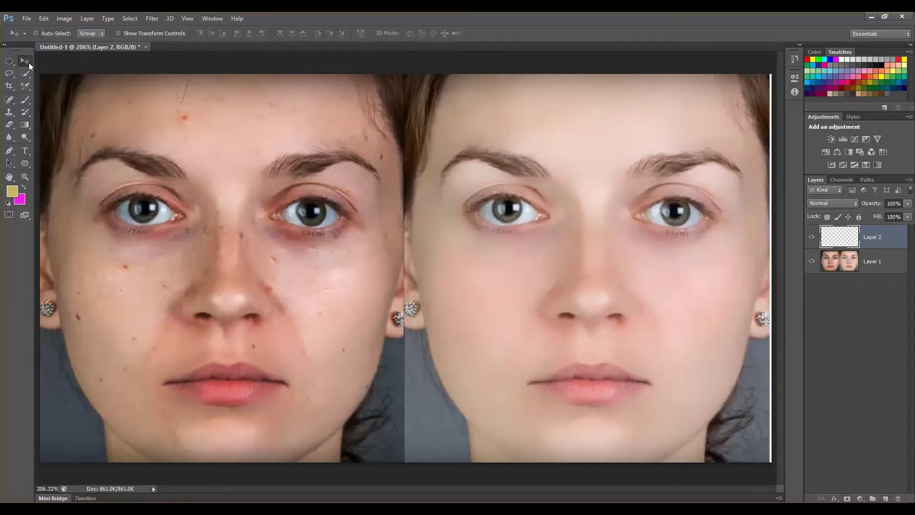
{"action": "key", "text": "j"}
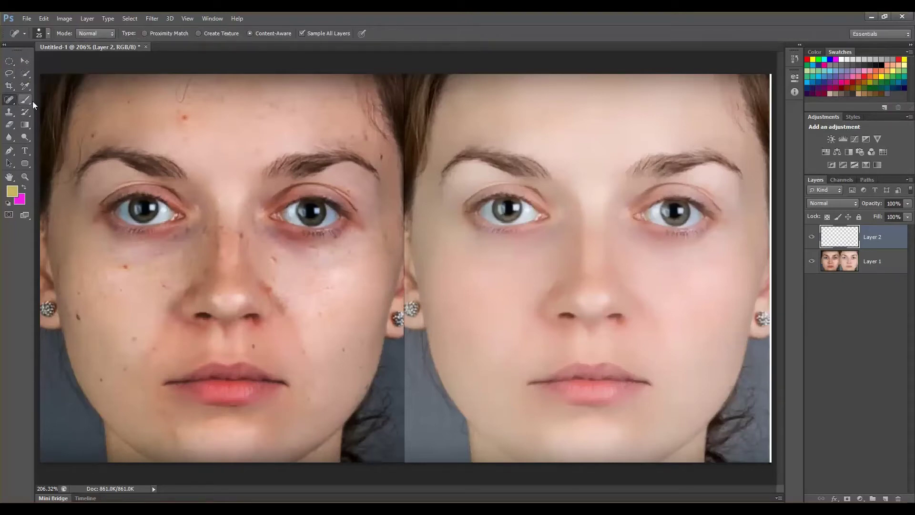
Step: Keep the blank layer active for retouching and set the Spot Healing Brush size to 79 px
{"action": "left_click", "coordinate": [872, 262]}
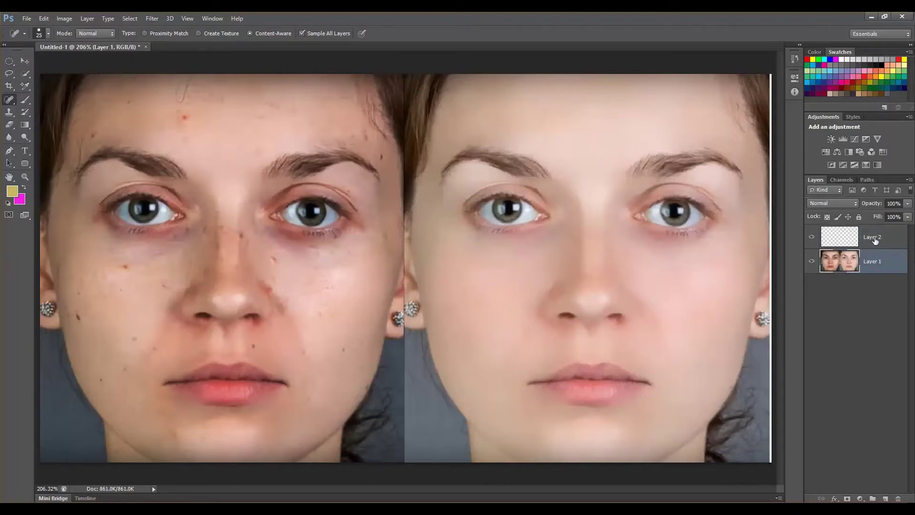
{"action": "left_click", "coordinate": [876, 241]}
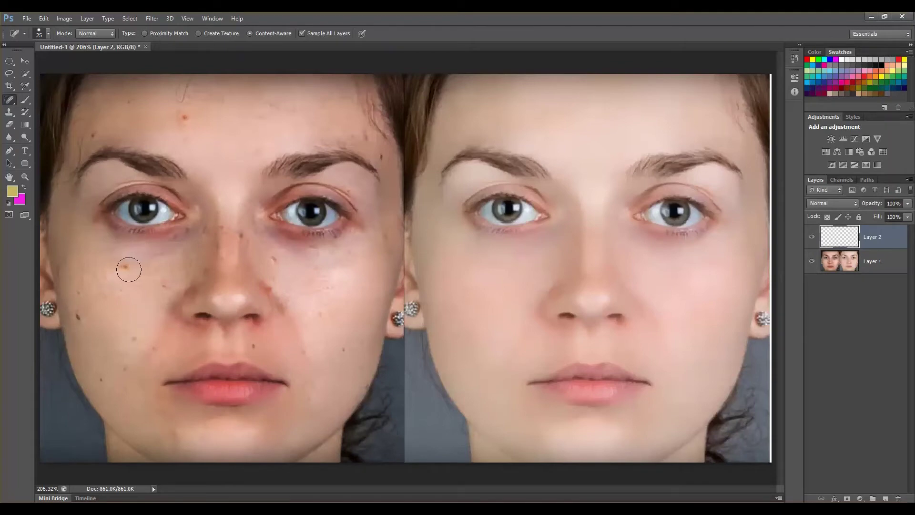
{"action": "left_click", "coordinate": [48, 33]}
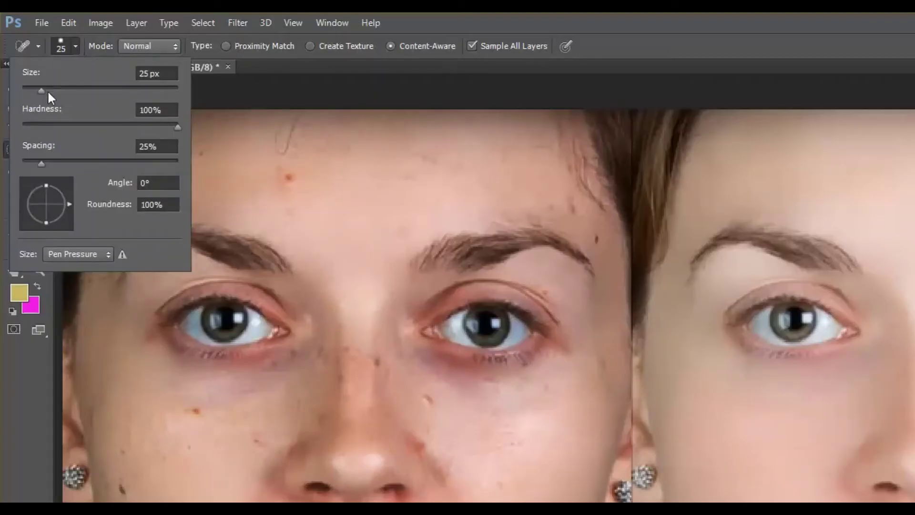
{"action": "left_click_drag", "start_coordinate": [48, 93], "coordinate": [154, 92]}
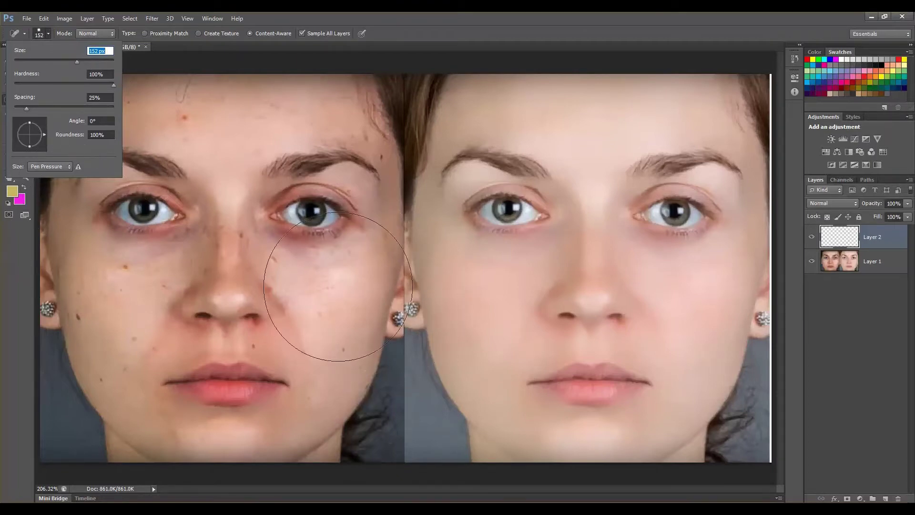
{"action": "left_click_drag", "start_coordinate": [76, 61], "coordinate": [53, 61]}
{"action": "key", "text": "Return"}
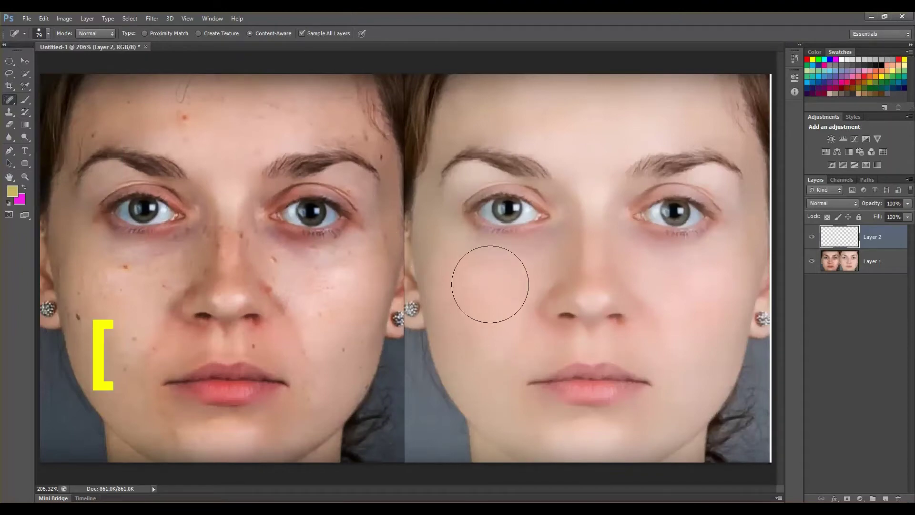
Step: Try smaller and much larger Spot Healing Brush sizes, finishing at 80 px
{"action": "key", "text": "bracketleft"}
{"action": "key", "text": "bracketleft"}
{"action": "key", "text": "bracketleft"}
{"action": "key", "text": "bracketleft"}
{"action": "key", "text": "bracketleft"}
{"action": "key", "text": "bracketleft"}
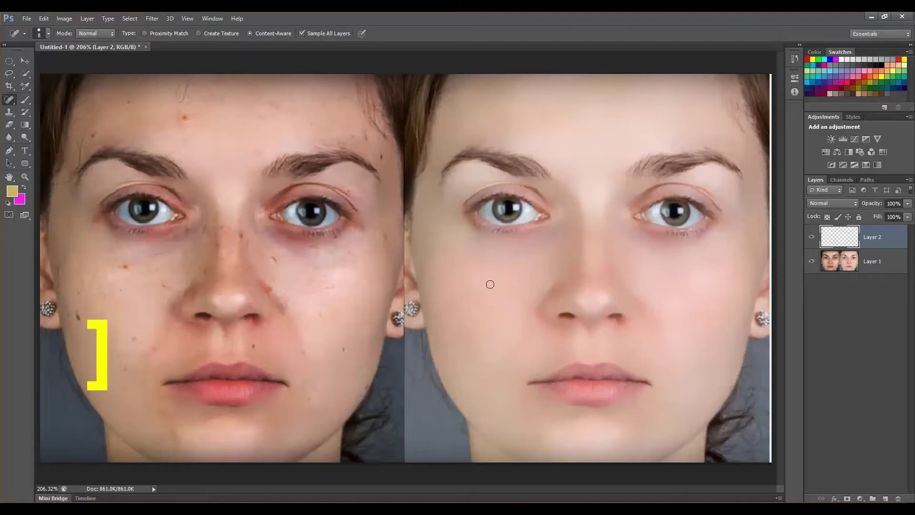
{"action": "key", "text": "bracketright"}
{"action": "key", "text": "bracketright"}
{"action": "key", "text": "bracketright"}
{"action": "key", "text": "bracketright"}
{"action": "key", "text": "bracketright"}
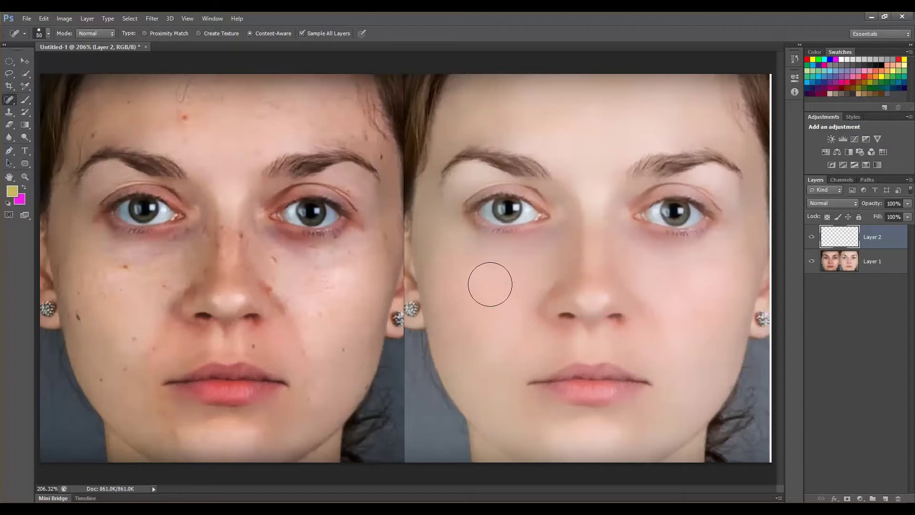
{"action": "key", "text": "bracketright"}
{"action": "key", "text": "bracketright"}
{"action": "key", "text": "bracketright"}
{"action": "key", "text": "bracketright"}
{"action": "key", "text": "bracketright"}
{"action": "key", "text": "bracketright"}
{"action": "key", "text": "bracketright"}
{"action": "key", "text": "bracketright"}
{"action": "key", "text": "bracketright"}
{"action": "key", "text": "bracketright"}
{"action": "key", "text": "bracketright"}
{"action": "key", "text": "bracketright"}
{"action": "key", "text": "bracketright"}
{"action": "key", "text": "bracketleft"}
{"action": "key", "text": "bracketleft"}
{"action": "key", "text": "bracketleft"}
{"action": "key", "text": "bracketleft"}
{"action": "key", "text": "bracketleft"}
{"action": "key", "text": "bracketleft"}
{"action": "key", "text": "bracketleft"}
{"action": "key", "text": "bracketleft"}
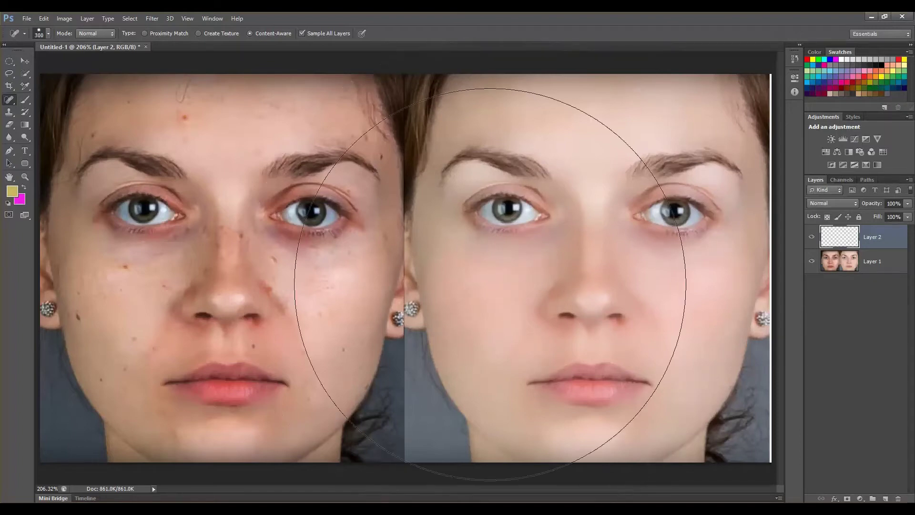
{"action": "key", "text": "bracketleft"}
{"action": "key", "text": "bracketleft"}
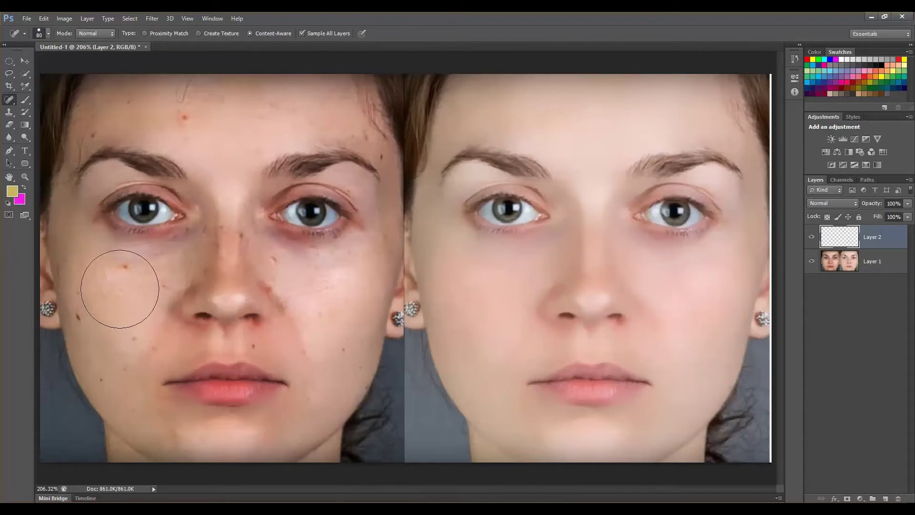
Step: Heal the spots on the left cheek of the unretouched face, down to the jaw, with the 80 px brush
{"action": "left_click", "coordinate": [121, 290]}
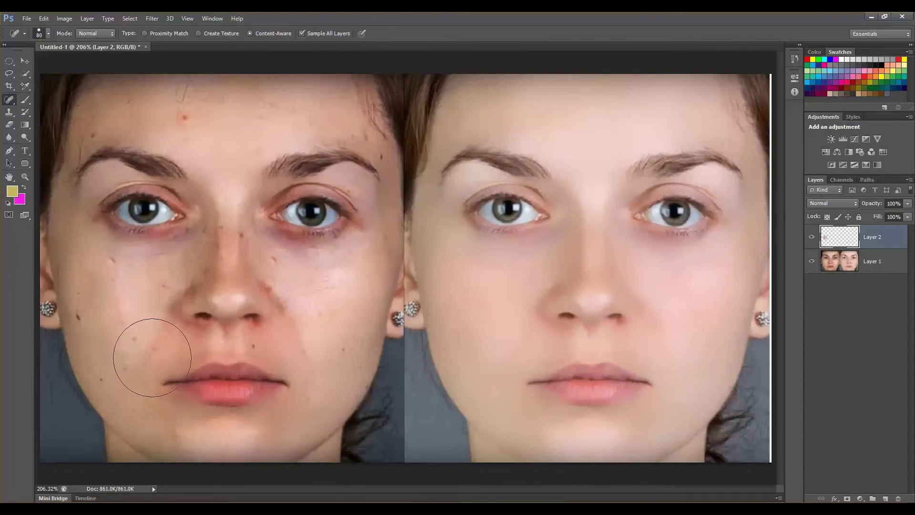
{"action": "left_click", "coordinate": [138, 285]}
{"action": "left_click", "coordinate": [108, 286]}
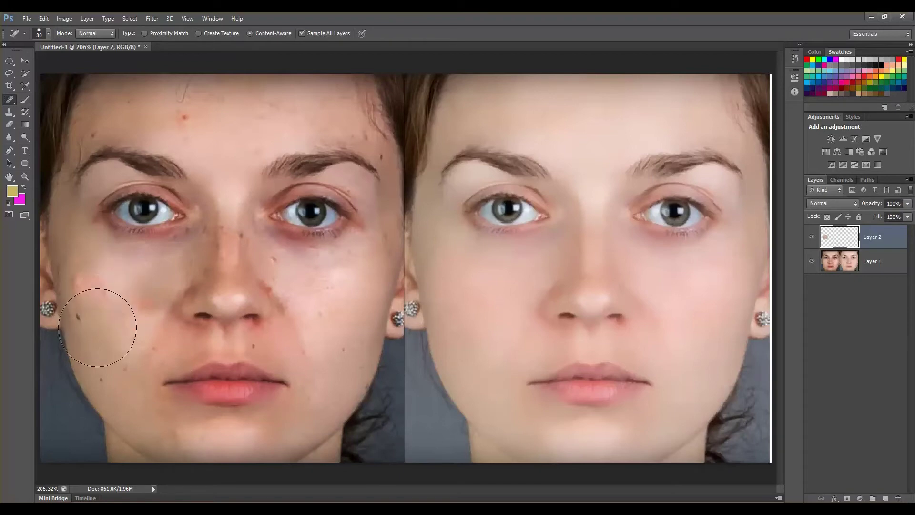
{"action": "left_click", "coordinate": [98, 330]}
{"action": "left_click", "coordinate": [126, 356]}
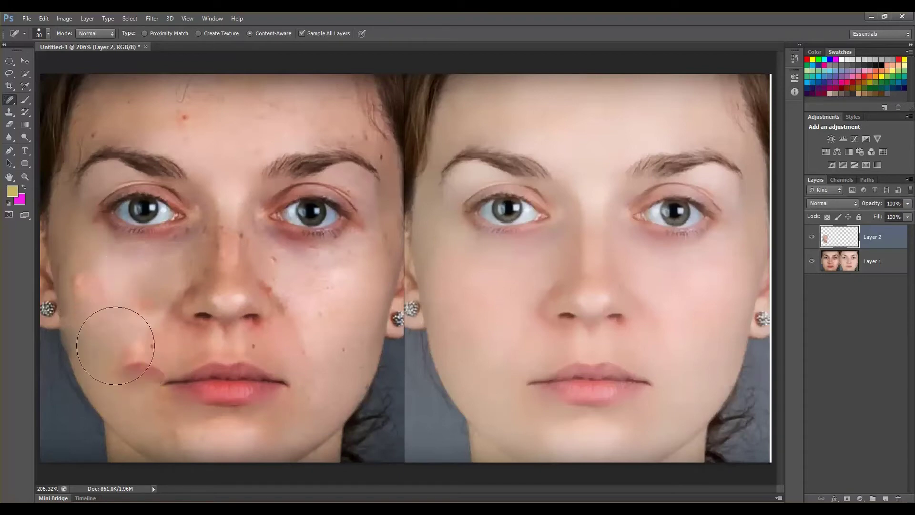
{"action": "left_click", "coordinate": [125, 374]}
{"action": "left_click", "coordinate": [109, 407]}
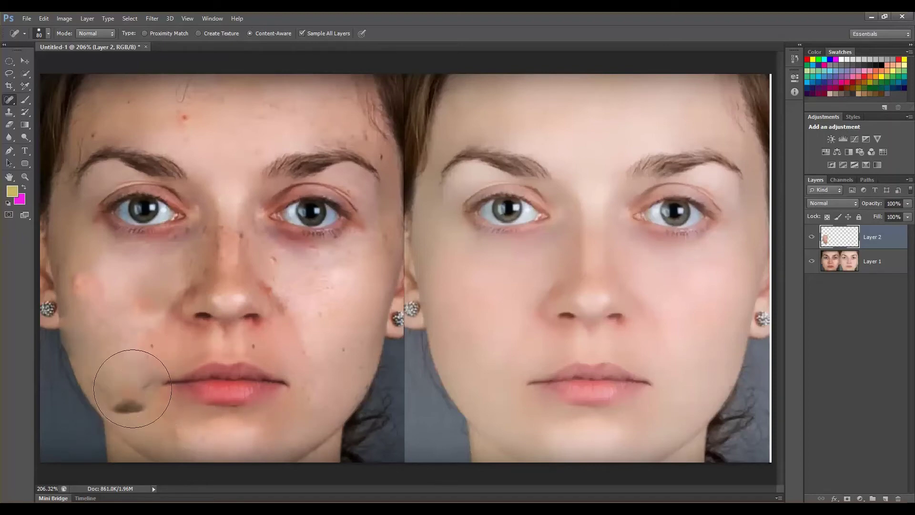
Step: Reduce the healing brush to 40 px and clean up the dark patch and marks beside the left mouth corner and jaw
{"action": "key", "text": "bracketleft"}
{"action": "key", "text": "bracketleft"}
{"action": "key", "text": "bracketleft"}
{"action": "left_click", "coordinate": [127, 402]}
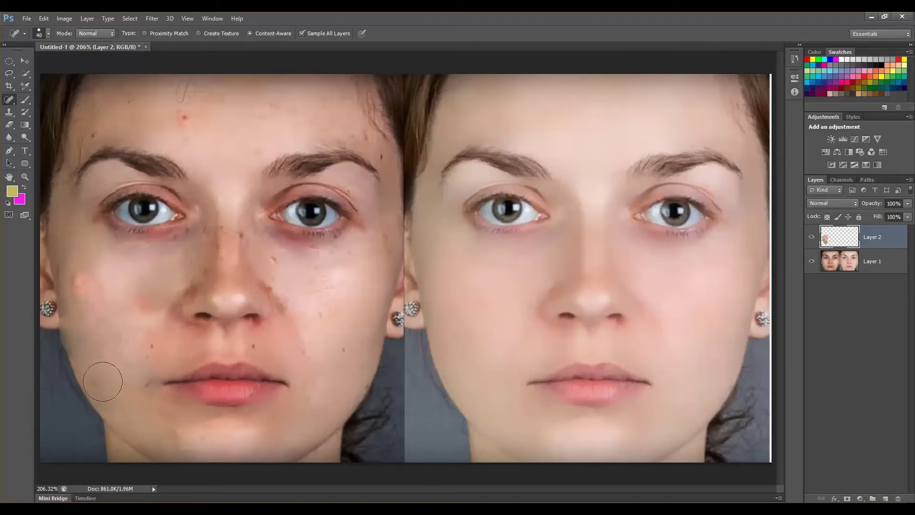
{"action": "left_click", "coordinate": [133, 381]}
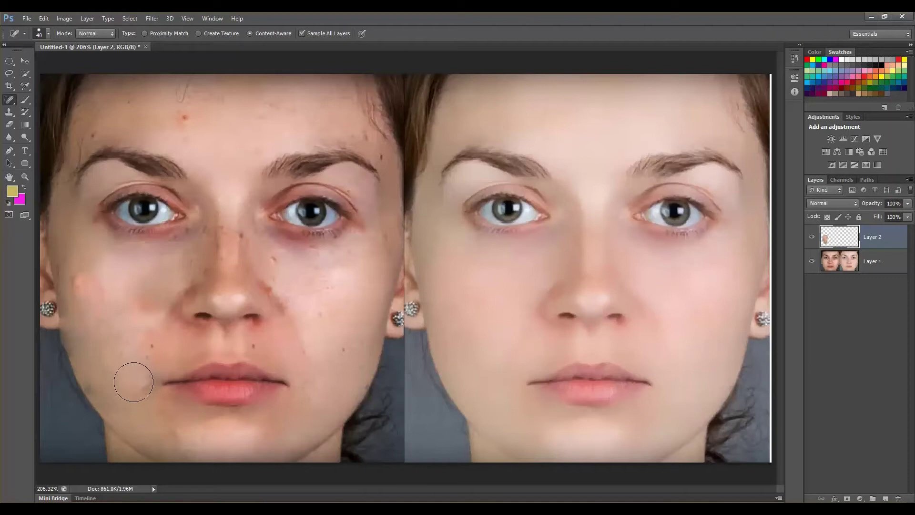
{"action": "left_click", "coordinate": [99, 376]}
Step: Heal the marks below the right eye and on the right cheek of the unretouched face with the 40 px brush
{"action": "left_click", "coordinate": [278, 253]}
{"action": "left_click", "coordinate": [286, 257]}
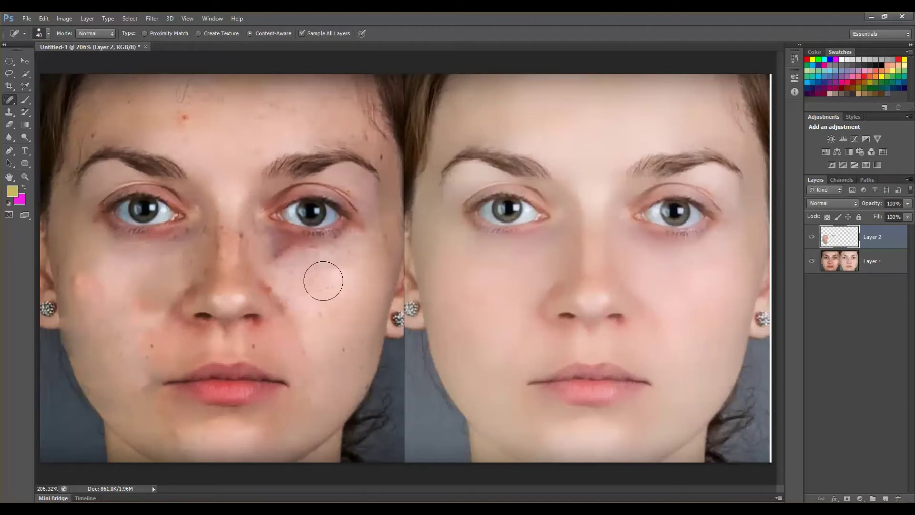
{"action": "left_click", "coordinate": [287, 264]}
{"action": "left_click", "coordinate": [332, 291]}
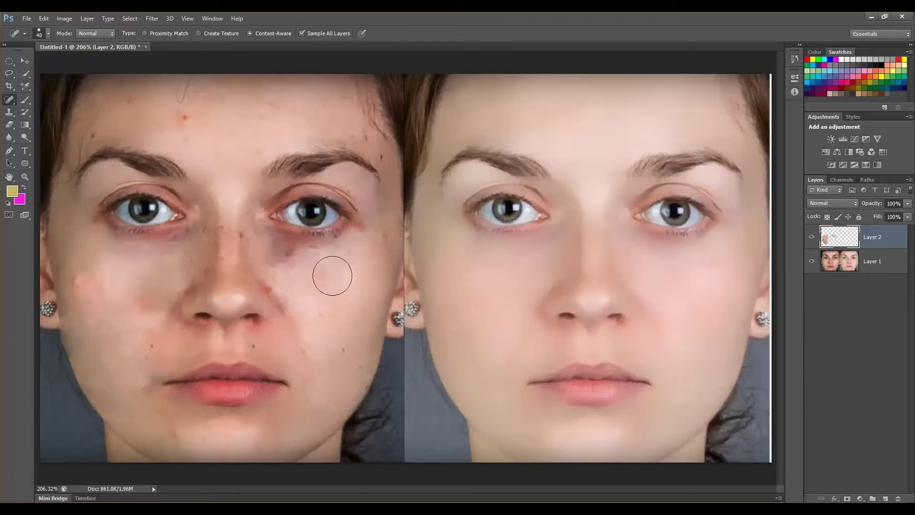
{"action": "left_click", "coordinate": [291, 257]}
{"action": "left_click", "coordinate": [290, 288]}
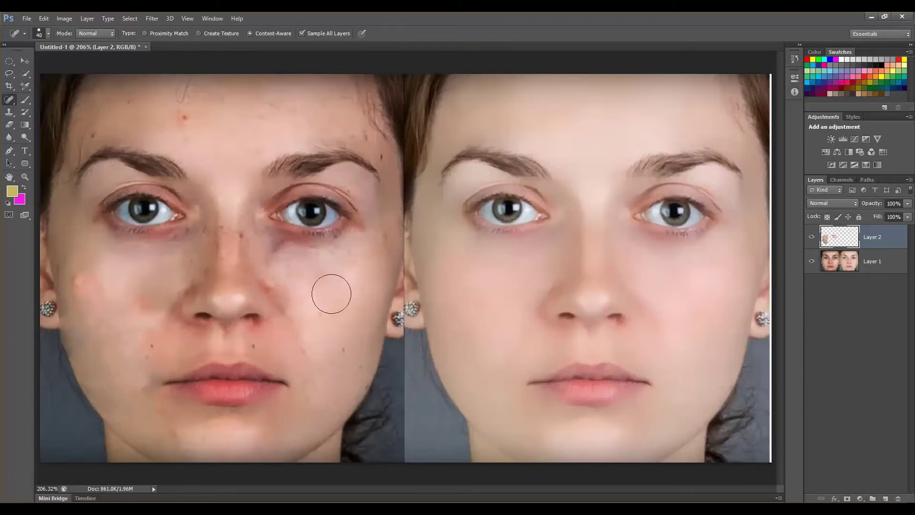
{"action": "left_click", "coordinate": [281, 249]}
{"action": "left_click", "coordinate": [285, 258]}
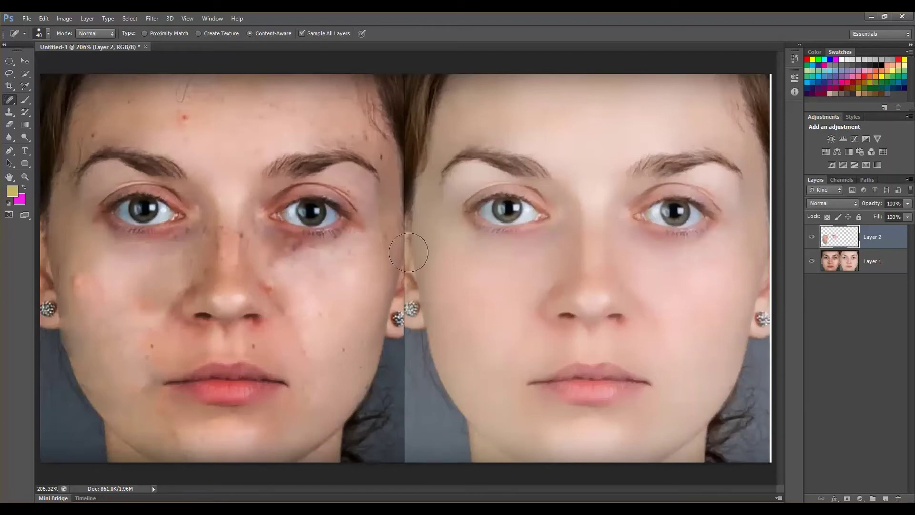
Step: Heal the blemishes across the forehead of the unretouched face
{"action": "left_click", "coordinate": [186, 126]}
{"action": "left_click", "coordinate": [219, 102]}
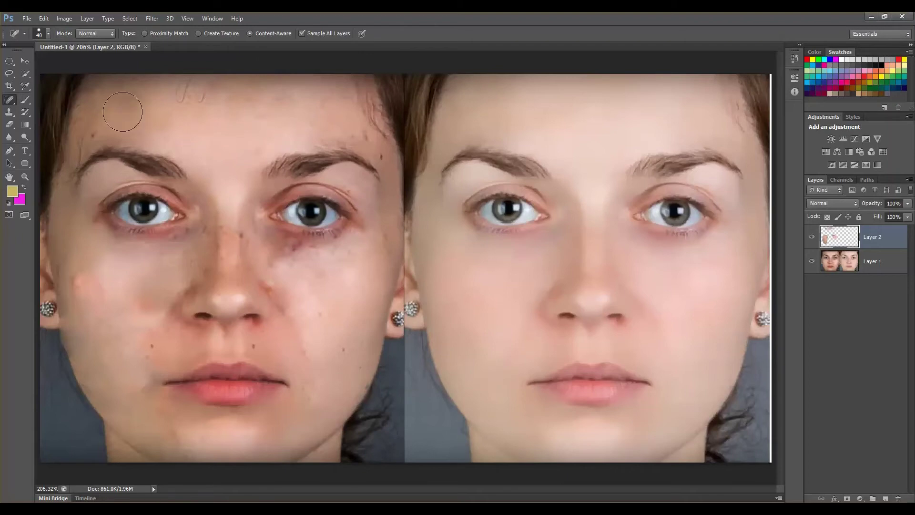
{"action": "left_click", "coordinate": [129, 102]}
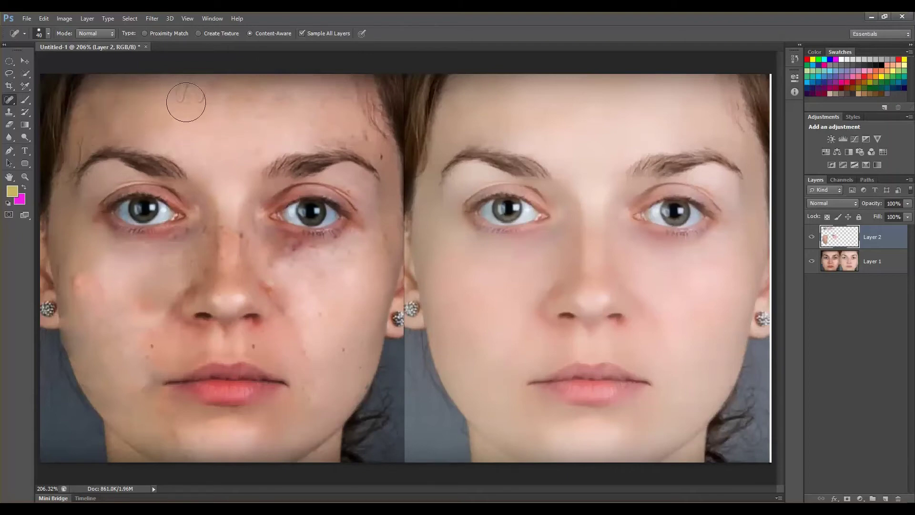
{"action": "left_click", "coordinate": [248, 98]}
{"action": "left_click", "coordinate": [85, 32]}
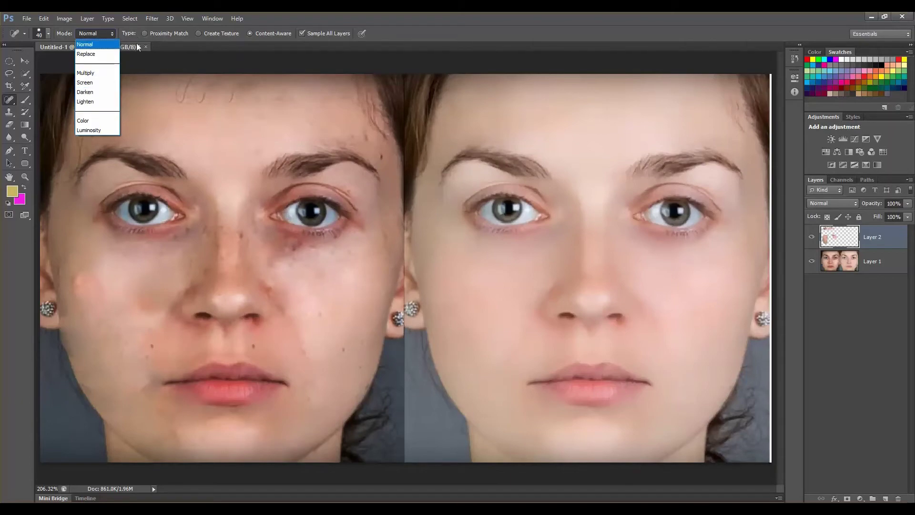
{"action": "left_click", "coordinate": [178, 39]}
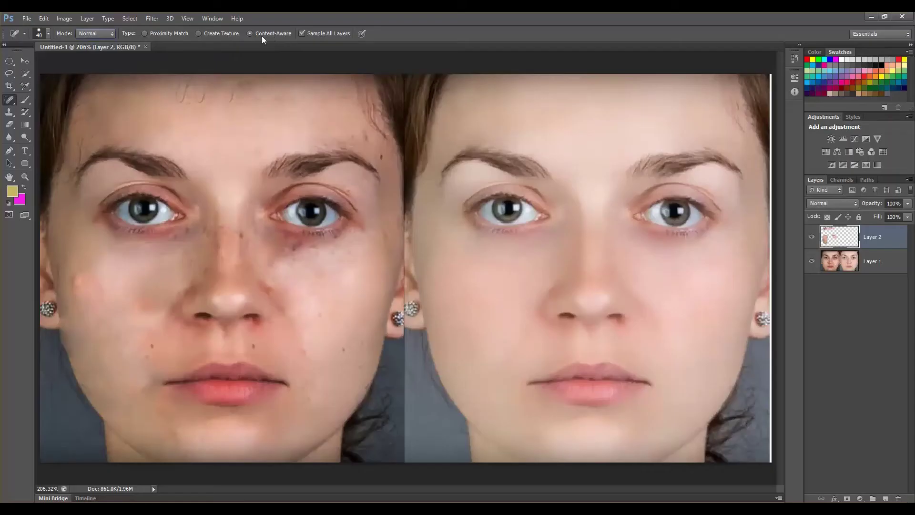
Step: At 600% zoom around the nose, heal the discoloured patches on the left cheek with the Content-Aware type
{"action": "key", "text": "ctrl+plus"}
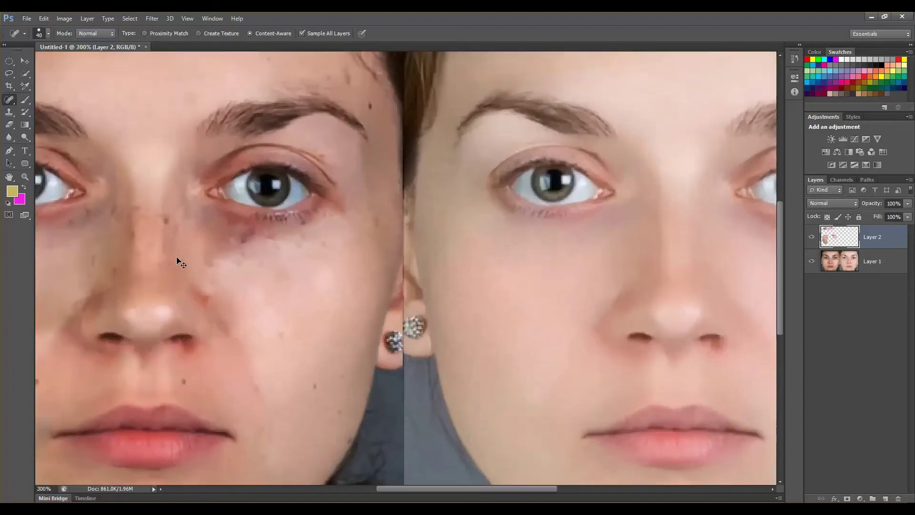
{"action": "key", "text": "ctrl+plus"}
{"action": "mouse_move", "coordinate": [782, 304]}
{"action": "left_mouse_down"}
{"action": "mouse_move", "coordinate": [785, 296]}
{"action": "mouse_move", "coordinate": [781, 304]}
{"action": "left_mouse_up"}
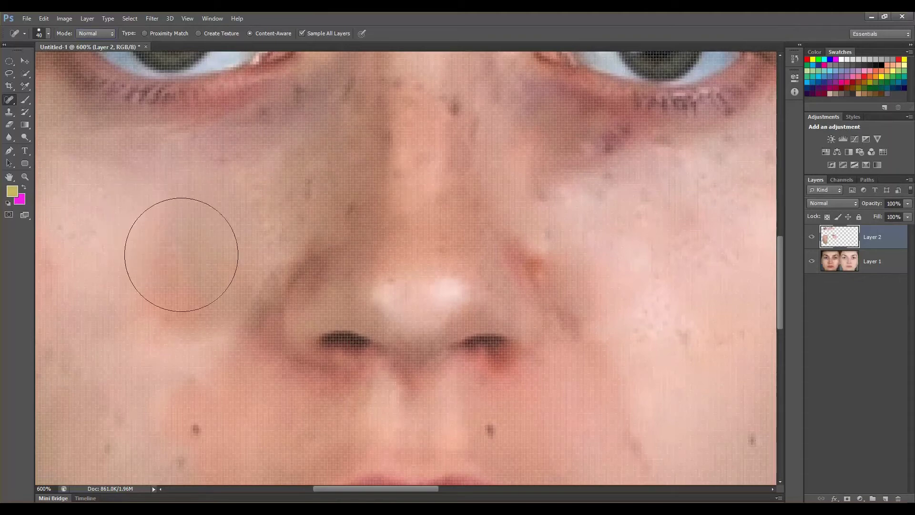
{"action": "left_click", "coordinate": [162, 291]}
{"action": "left_click", "coordinate": [130, 253]}
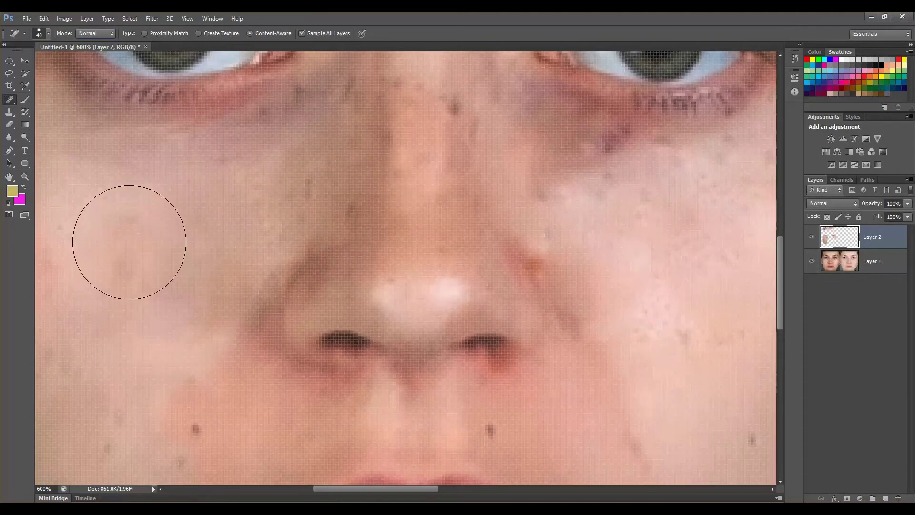
Step: Switch the healing type to Create Texture and paint over the cheeks and the bridge and sides of the nose
{"action": "left_click", "coordinate": [199, 33]}
{"action": "left_click", "coordinate": [543, 188]}
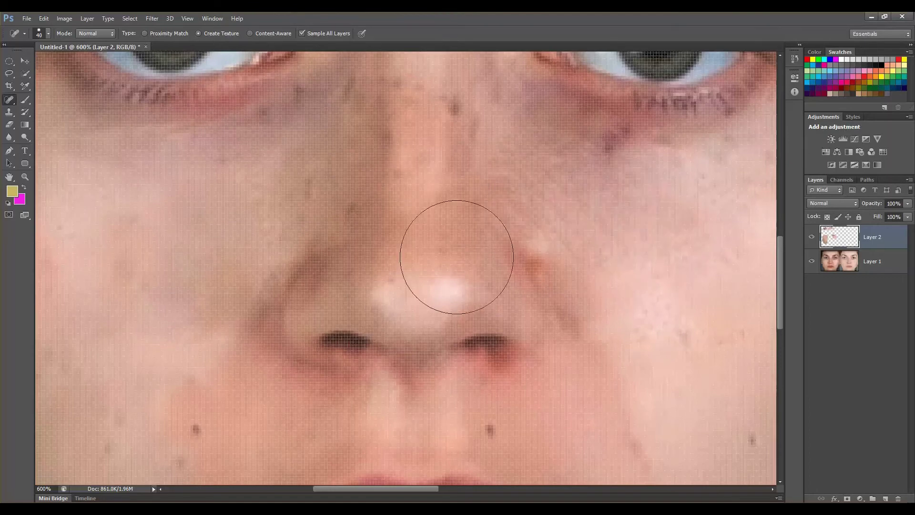
{"action": "left_click", "coordinate": [212, 229]}
{"action": "left_click", "coordinate": [139, 263]}
{"action": "left_click", "coordinate": [306, 205]}
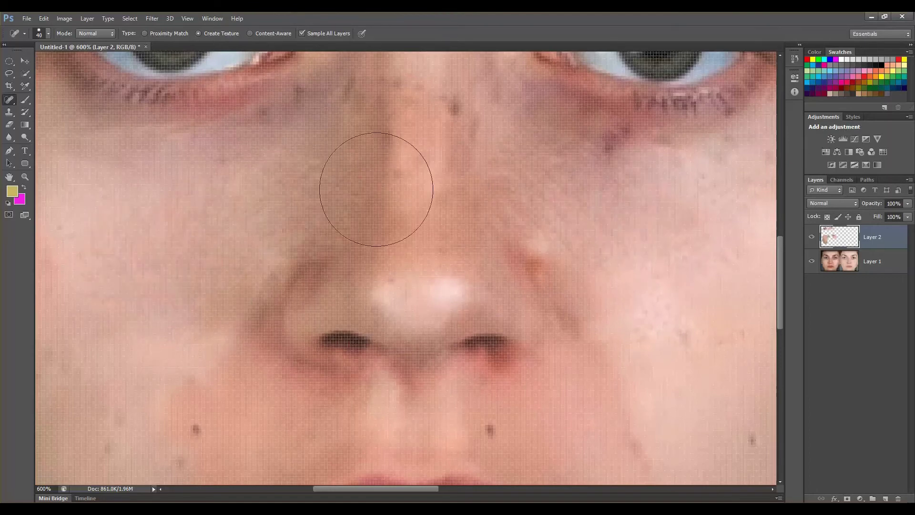
{"action": "left_click", "coordinate": [377, 188]}
{"action": "left_click", "coordinate": [571, 210]}
{"action": "left_click", "coordinate": [376, 159]}
{"action": "left_click", "coordinate": [664, 276]}
{"action": "left_click", "coordinate": [502, 222]}
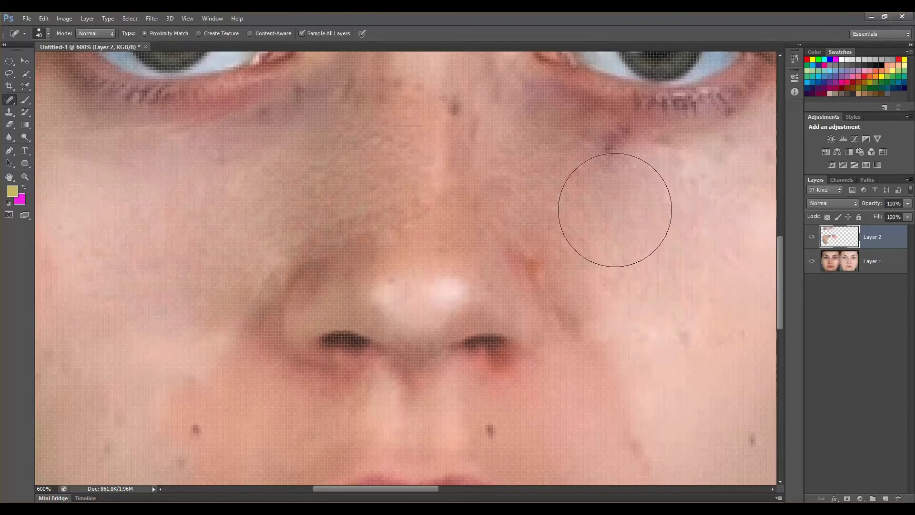
Step: Using the Proximity Match type, heal over the right cheek, the nostrils and the left cheek
{"action": "left_click", "coordinate": [620, 217]}
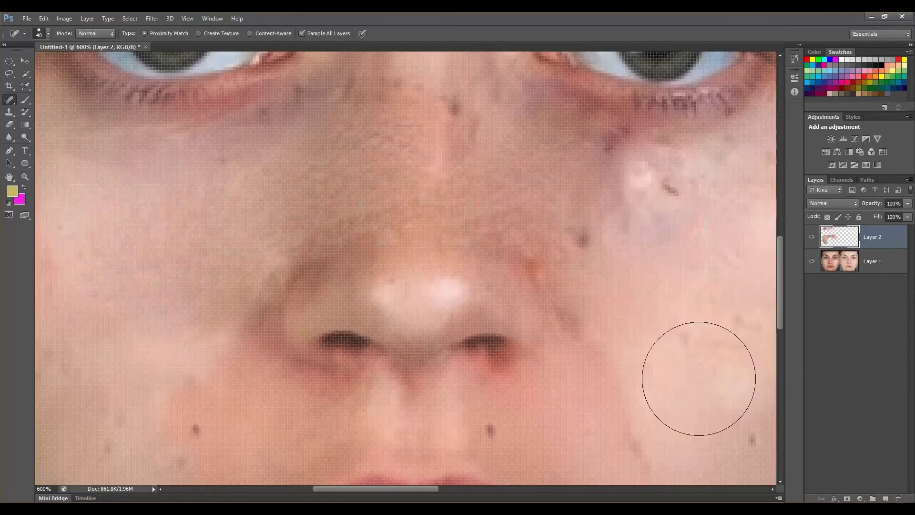
{"action": "left_click", "coordinate": [292, 299]}
{"action": "left_click", "coordinate": [477, 336]}
{"action": "left_click", "coordinate": [305, 305]}
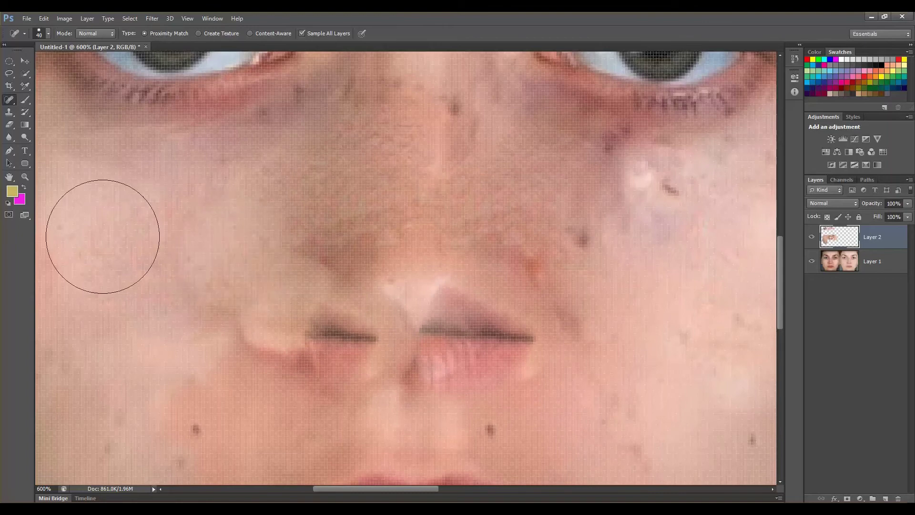
{"action": "left_click", "coordinate": [103, 236]}
{"action": "left_click", "coordinate": [304, 218]}
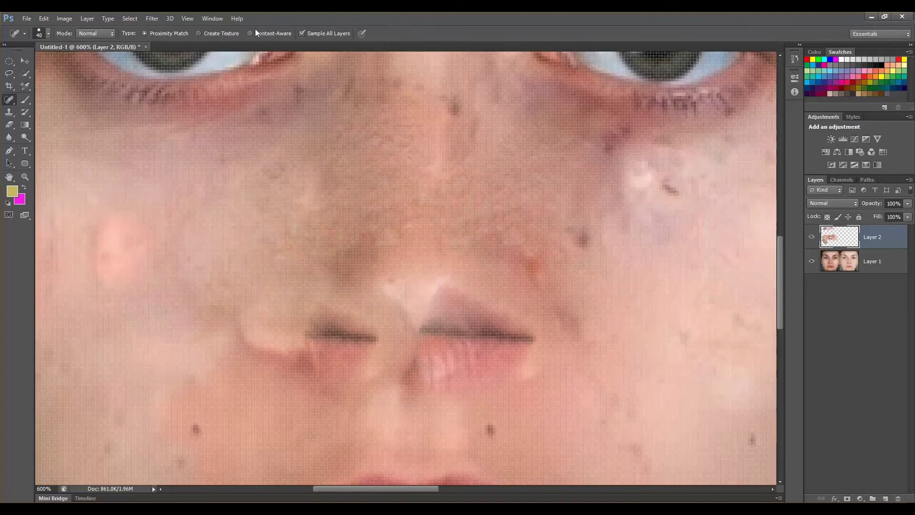
Step: Heal the nose bridge with the Content-Aware type, and paint over the cheeks with Create Texture
{"action": "left_click", "coordinate": [419, 168]}
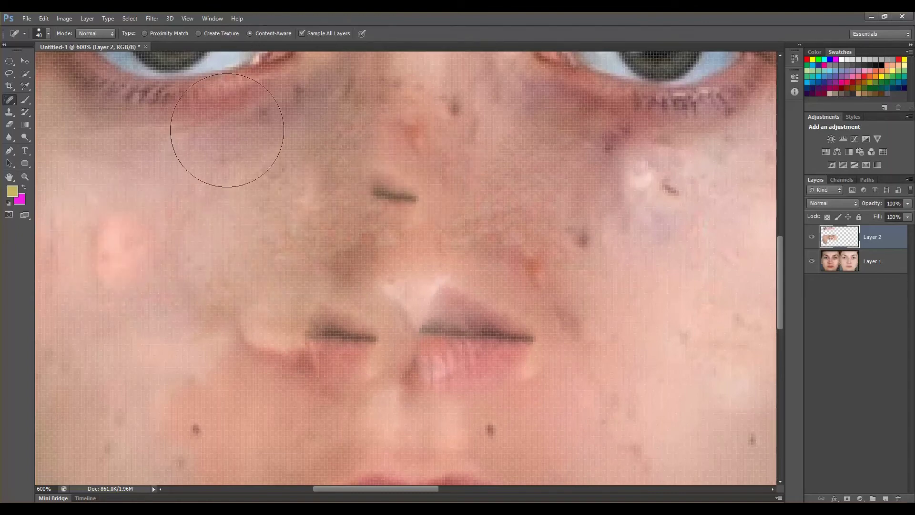
{"action": "left_click", "coordinate": [199, 33]}
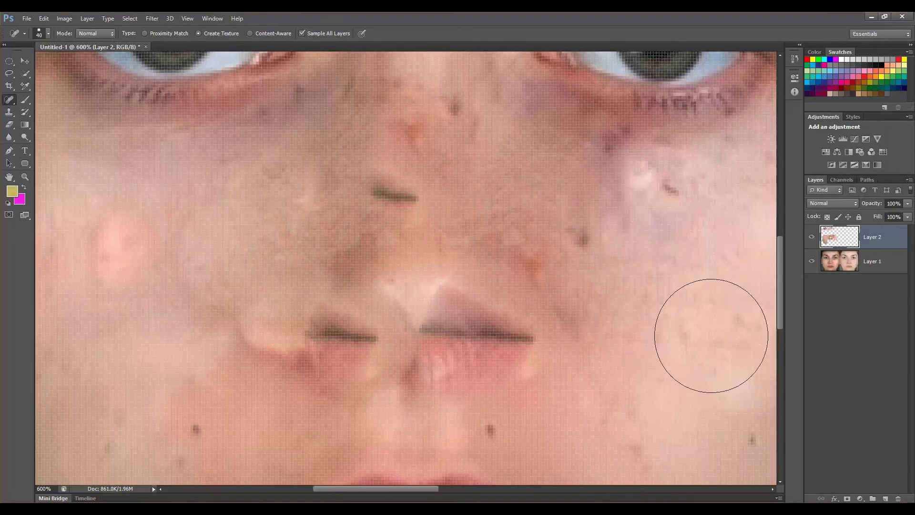
{"action": "left_click", "coordinate": [208, 164]}
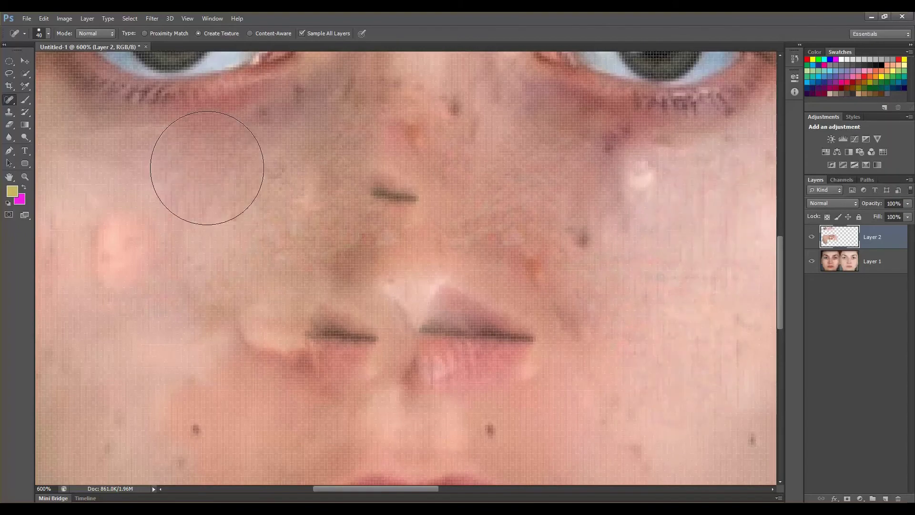
Step: Turn off Sample All Layers for the Spot Healing Brush and keep Layer 2 as the active layer
{"action": "key", "text": "ctrl+minus"}
{"action": "key", "text": "ctrl+minus"}
{"action": "key", "text": "ctrl+minus"}
{"action": "key", "text": "ctrl+minus"}
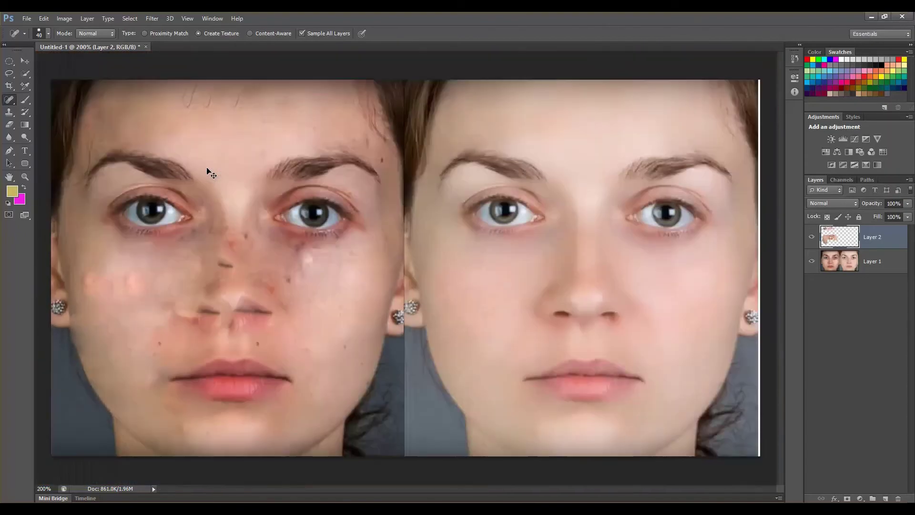
{"action": "key", "text": "ctrl+minus"}
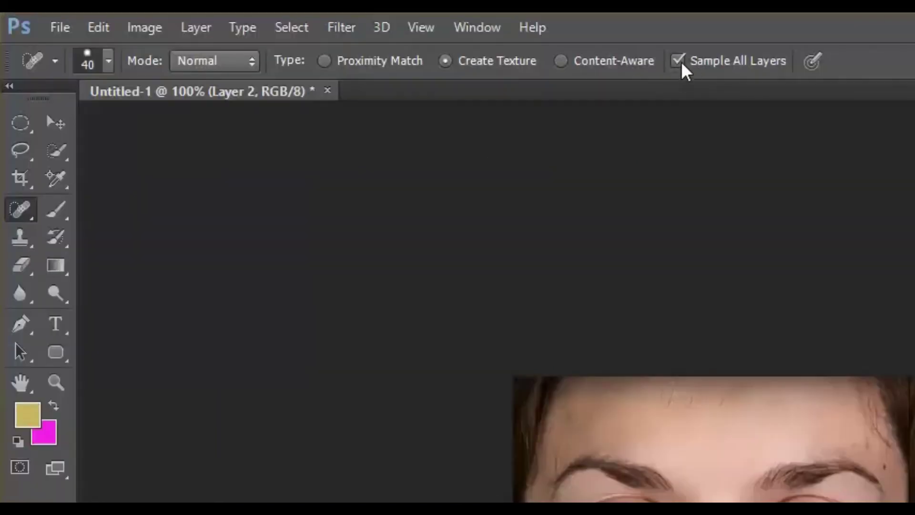
{"action": "left_click", "coordinate": [679, 62]}
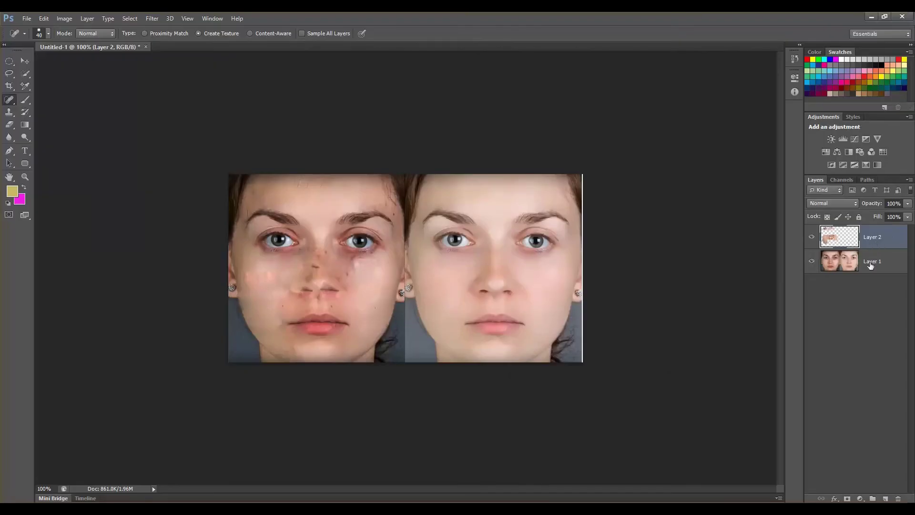
{"action": "left_click", "coordinate": [870, 266]}
{"action": "left_click", "coordinate": [883, 242]}
Step: With Create Texture and sampling limited to Layer 2, paint below the right-hand eye and over the cheek of the blemished face
{"action": "key", "text": "ctrl+plus"}
{"action": "key", "text": "ctrl+plus"}
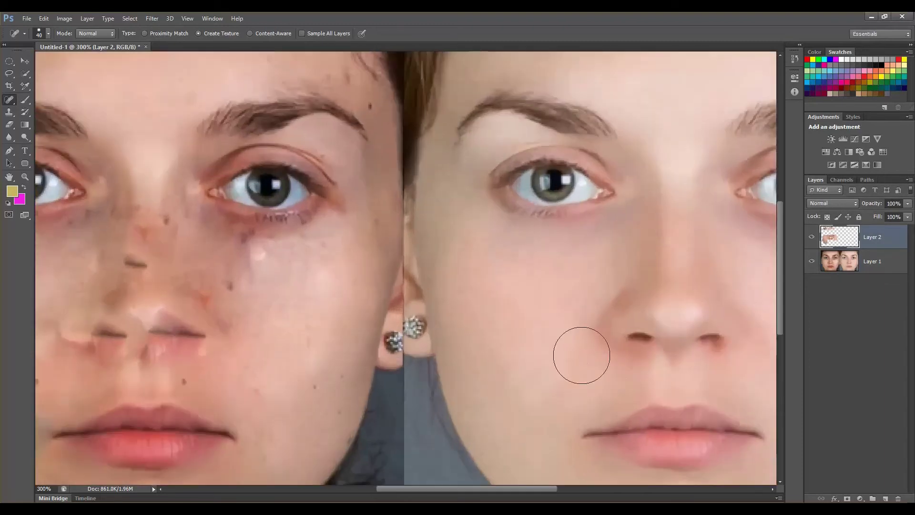
{"action": "left_click_drag", "start_coordinate": [279, 251], "coordinate": [251, 241]}
{"action": "left_click", "coordinate": [239, 256]}
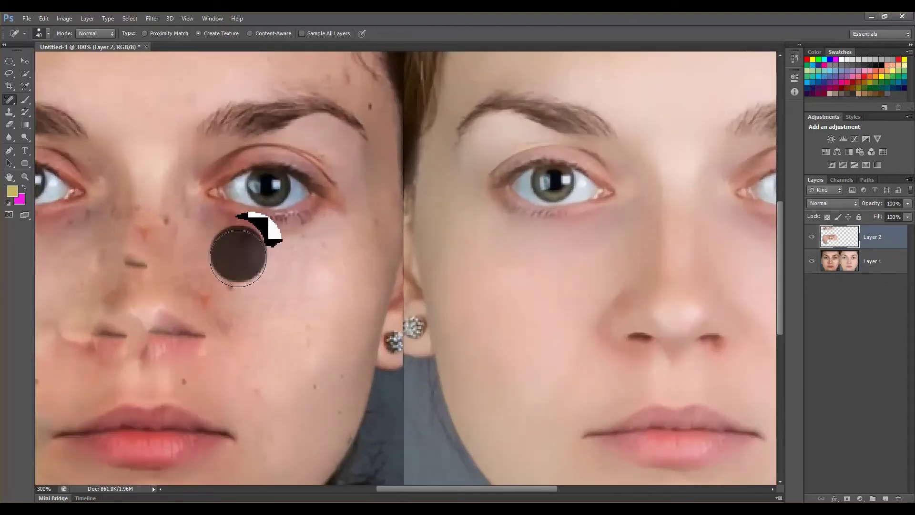
{"action": "left_click", "coordinate": [282, 282]}
{"action": "left_click", "coordinate": [231, 255]}
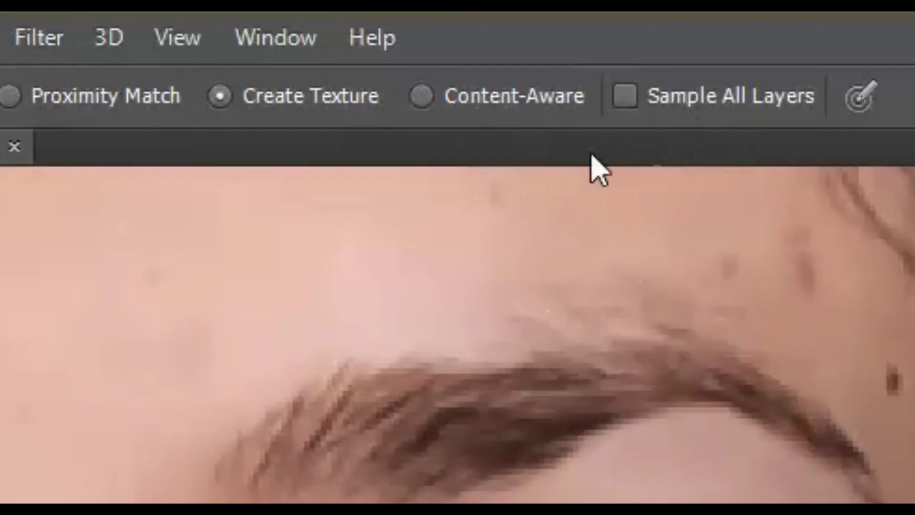
Step: Turn Sample All Layers back on and heal the damaged area under the eye and across the cheek
{"action": "left_click", "coordinate": [625, 96]}
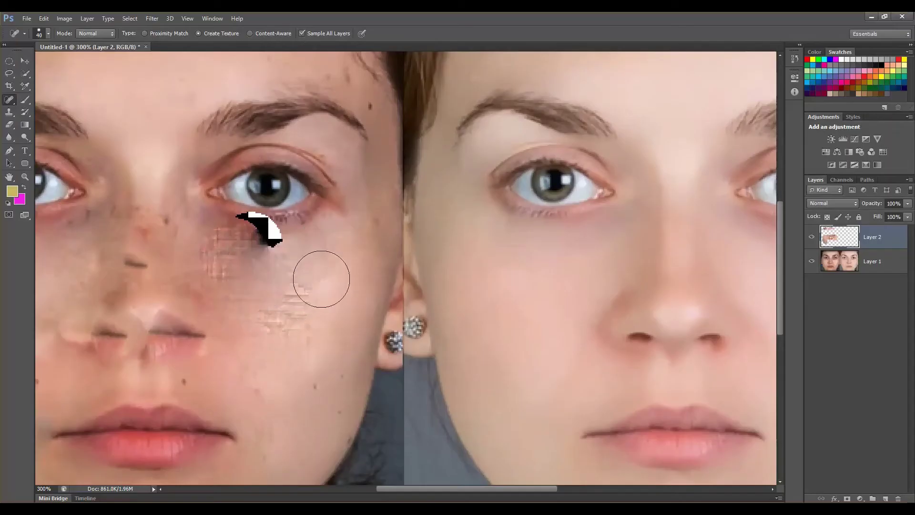
{"action": "left_click", "coordinate": [300, 255]}
{"action": "left_click", "coordinate": [208, 261]}
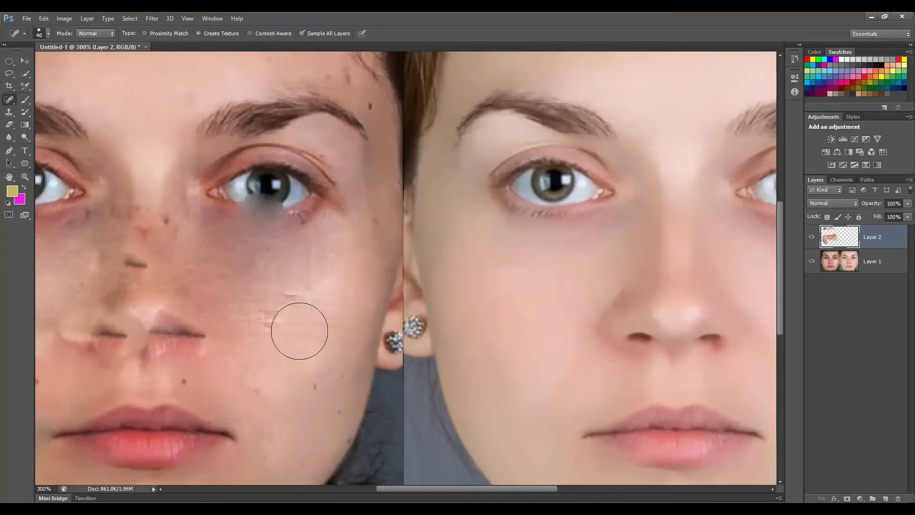
{"action": "left_click", "coordinate": [270, 362]}
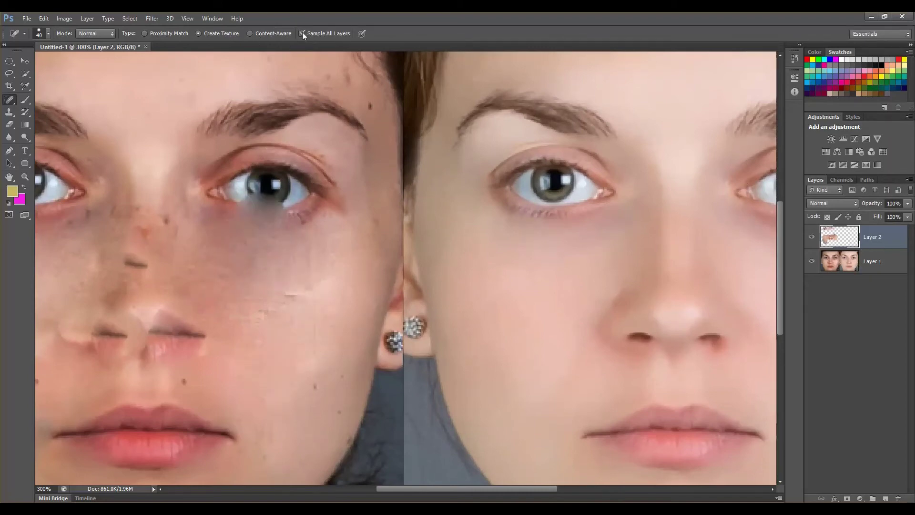
Step: Turn Sample All Layers off and paint over the cheek, the area beside the mouth and the lower cheek
{"action": "left_click", "coordinate": [224, 275]}
{"action": "left_click", "coordinate": [281, 286]}
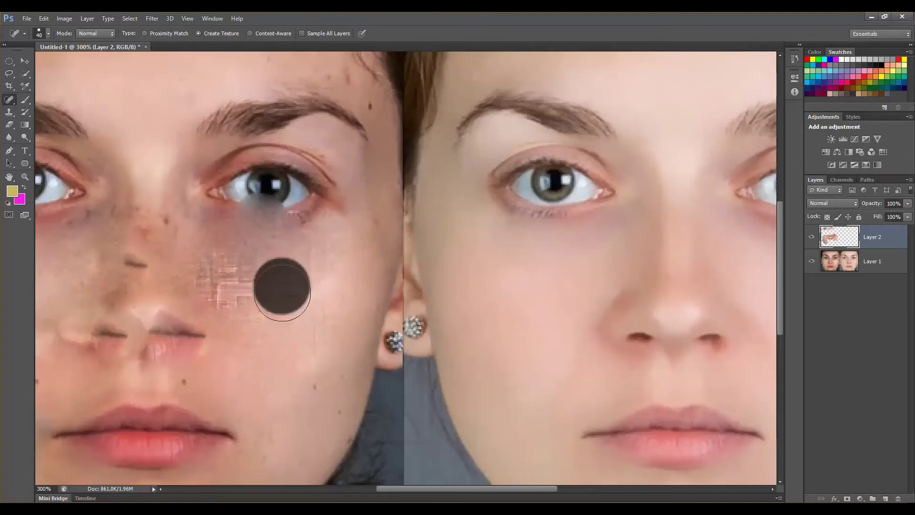
{"action": "left_click", "coordinate": [253, 337]}
{"action": "left_click_drag", "start_coordinate": [305, 379], "coordinate": [261, 394]}
{"action": "left_click", "coordinate": [205, 337]}
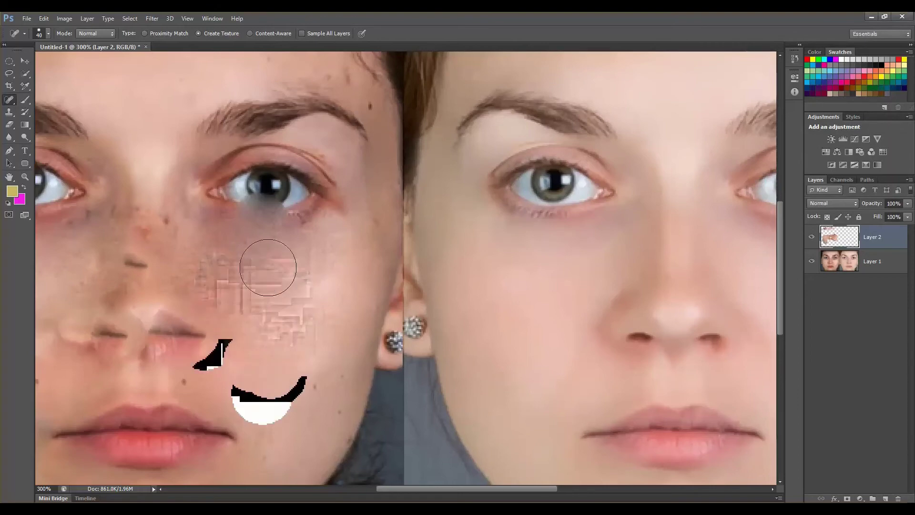
Step: Paint with only Layer 2 sampled over the inner cheek, nose, nose bridge and the area between the eyebrows
{"action": "mouse_move", "coordinate": [239, 266]}
{"action": "left_mouse_down"}
{"action": "mouse_move", "coordinate": [164, 229]}
{"action": "mouse_move", "coordinate": [137, 204]}
{"action": "mouse_move", "coordinate": [127, 148]}
{"action": "left_mouse_up"}
{"action": "left_click", "coordinate": [163, 102]}
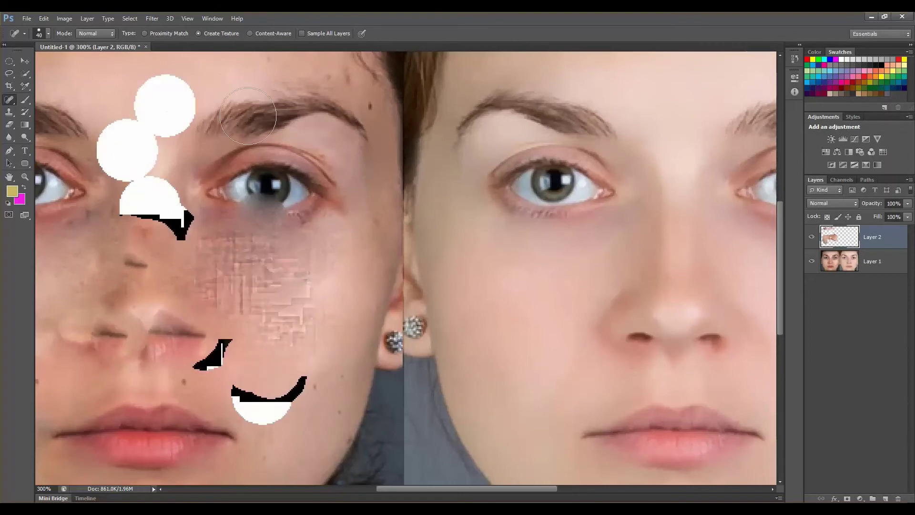
{"action": "left_click", "coordinate": [188, 221]}
{"action": "left_click", "coordinate": [125, 143]}
{"action": "left_click", "coordinate": [135, 271]}
{"action": "left_click", "coordinate": [187, 233]}
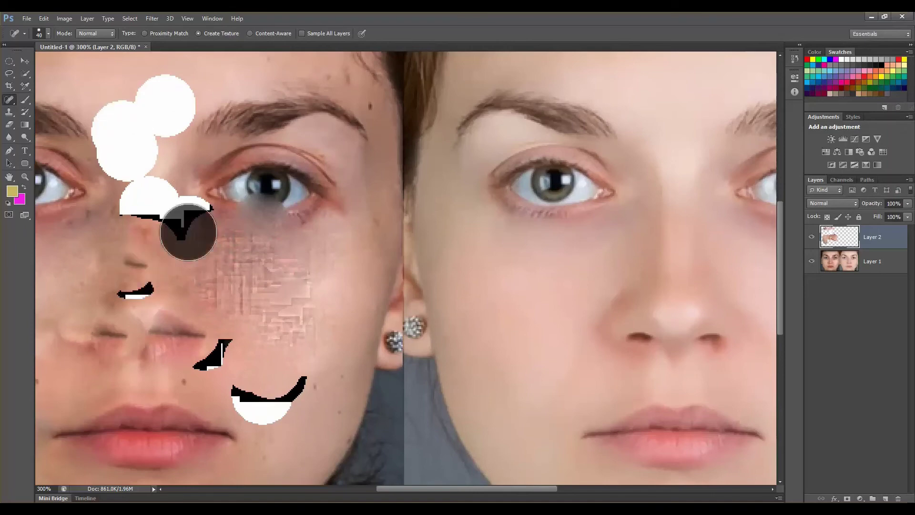
{"action": "left_click", "coordinate": [132, 209]}
Step: Enable Sample All Layers and heal the white and black patches between the eyebrows and along the nose bridge and inner cheek
{"action": "left_click", "coordinate": [302, 33]}
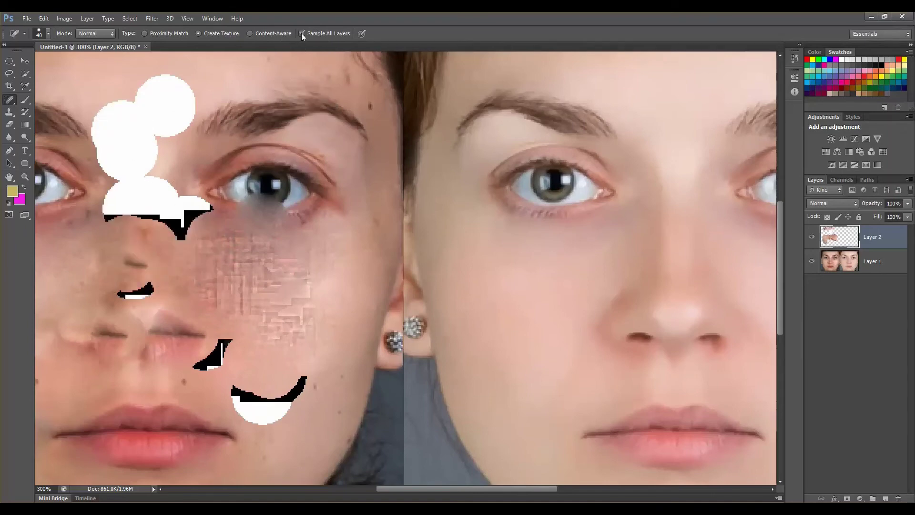
{"action": "left_click", "coordinate": [208, 249]}
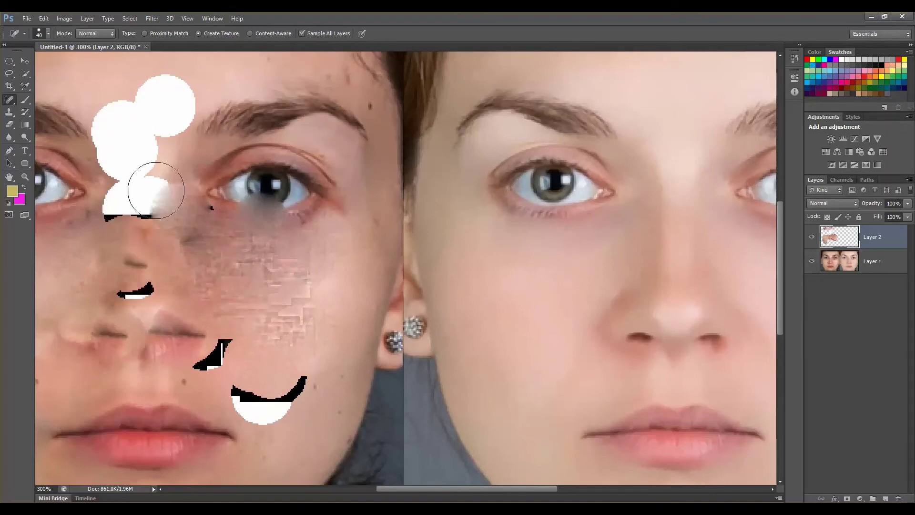
{"action": "left_click_drag", "start_coordinate": [152, 191], "coordinate": [123, 188]}
{"action": "mouse_move", "coordinate": [162, 114]}
{"action": "left_mouse_down"}
{"action": "mouse_move", "coordinate": [190, 100]}
{"action": "mouse_move", "coordinate": [119, 121]}
{"action": "mouse_move", "coordinate": [102, 144]}
{"action": "mouse_move", "coordinate": [122, 167]}
{"action": "left_mouse_up"}
{"action": "left_click", "coordinate": [171, 252]}
{"action": "left_click", "coordinate": [220, 304]}
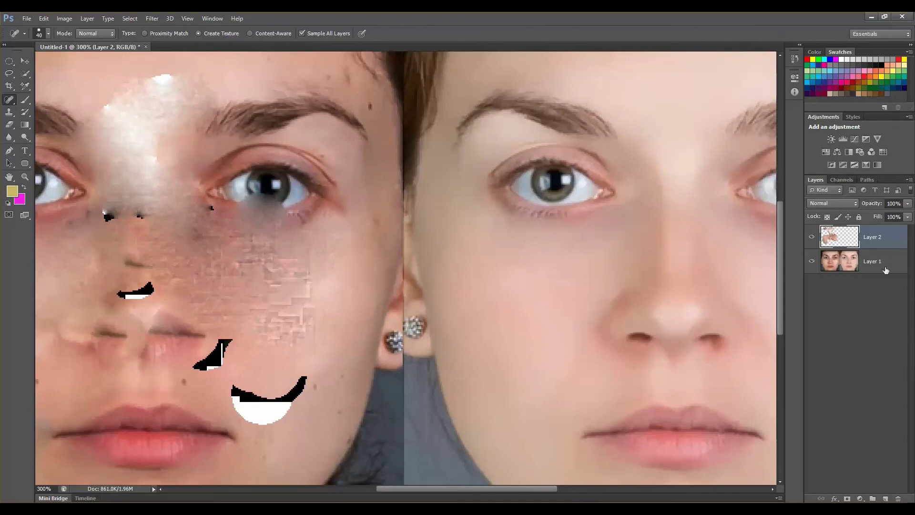
{"action": "left_click", "coordinate": [866, 268]}
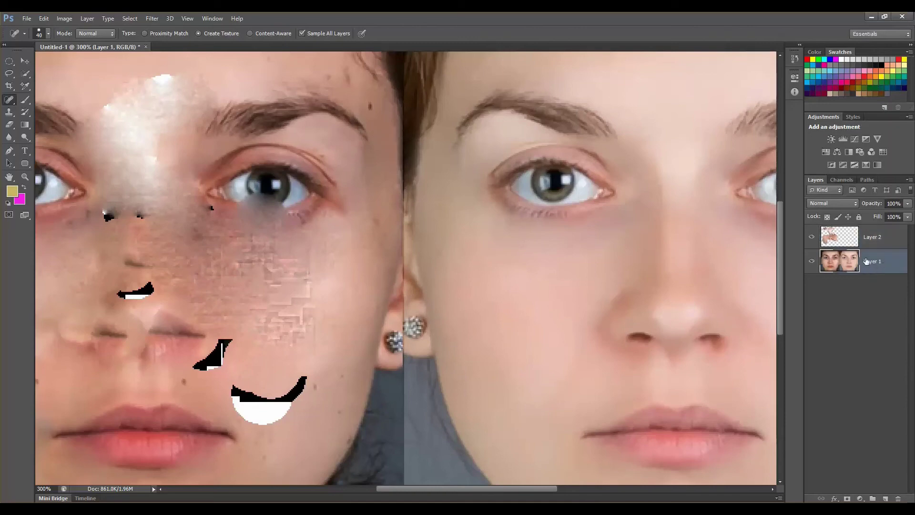
{"action": "left_click", "coordinate": [873, 242]}
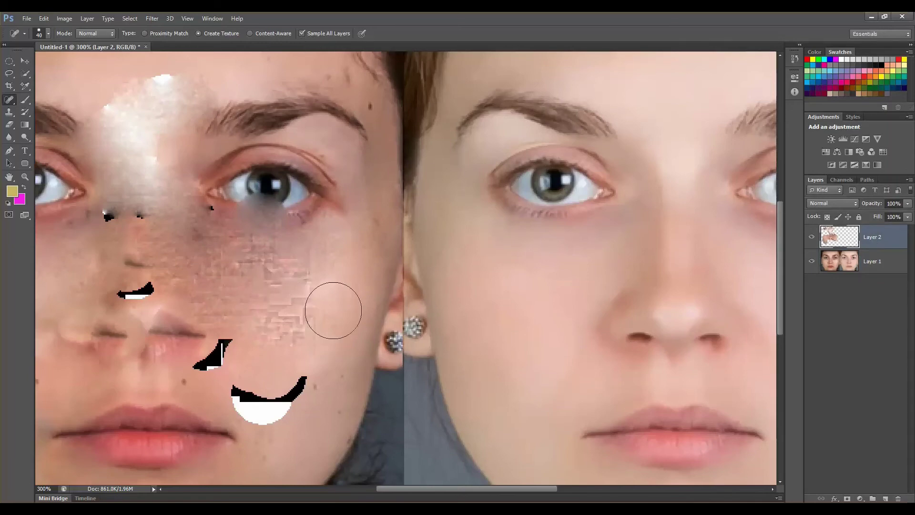
{"action": "mouse_move", "coordinate": [282, 297]}
{"action": "left_mouse_down"}
{"action": "mouse_move", "coordinate": [264, 282]}
{"action": "mouse_move", "coordinate": [300, 275]}
{"action": "left_mouse_up"}
Step: Set the brush size to 140 px, raise its hardness, and paint one spot over the nose of the retouched face
{"action": "left_click_drag", "start_coordinate": [445, 488], "coordinate": [505, 491]}
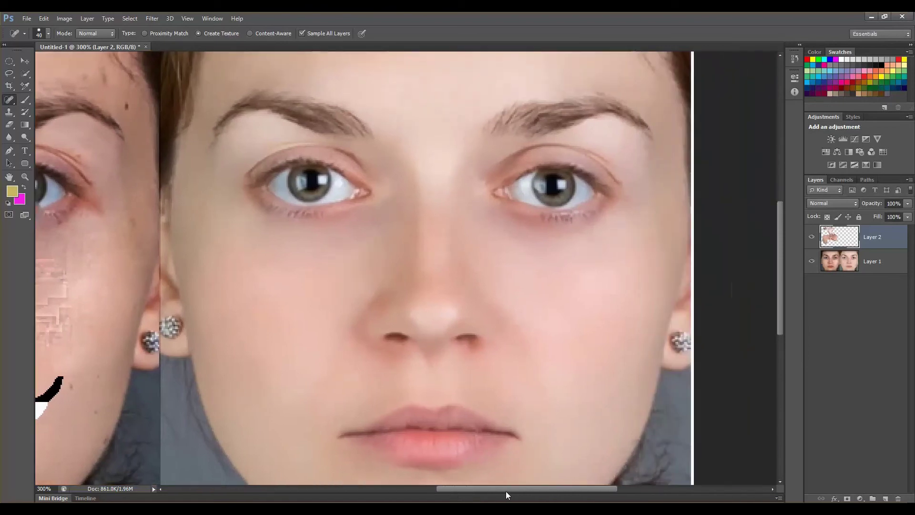
{"action": "right_click", "coordinate": [10, 101]}
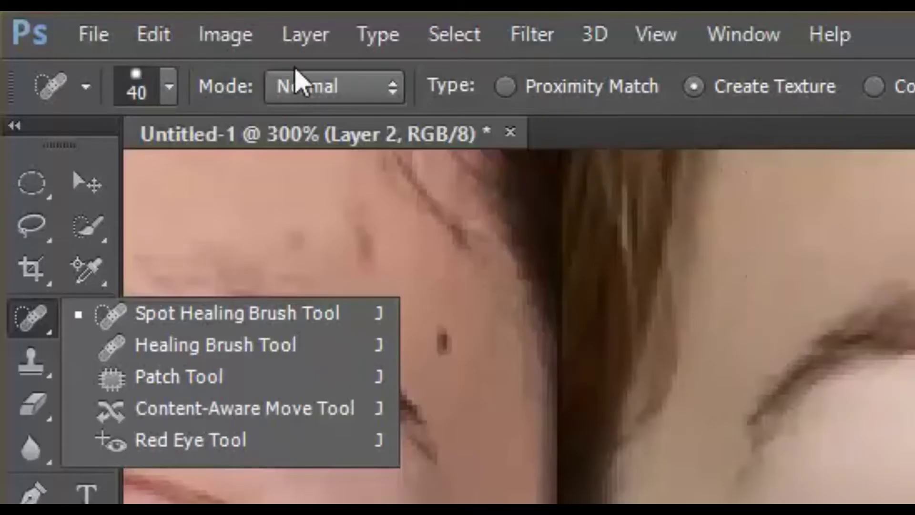
{"action": "left_click", "coordinate": [47, 34]}
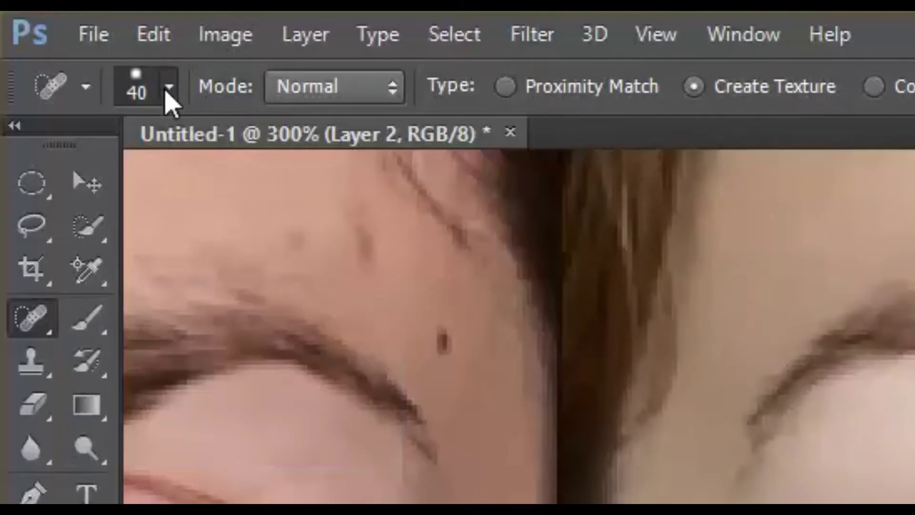
{"action": "left_click", "coordinate": [48, 34]}
{"action": "key", "text": "Return"}
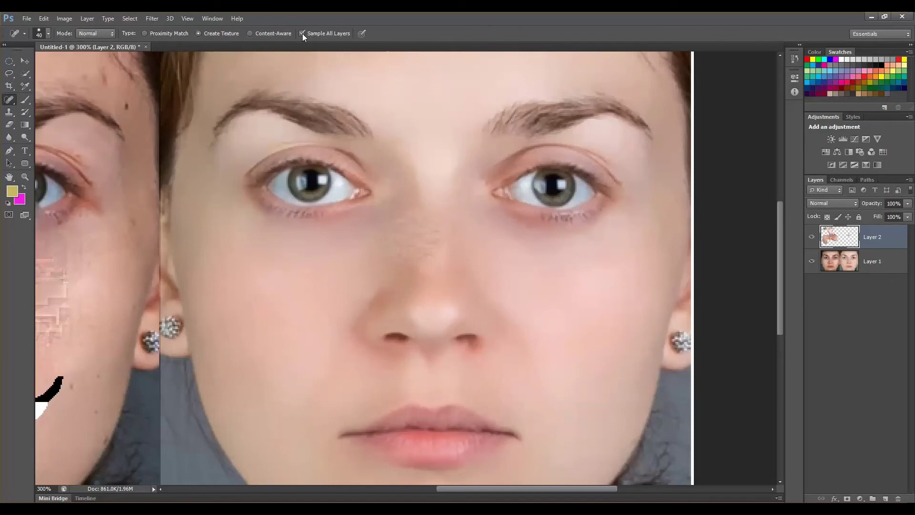
{"action": "left_click", "coordinate": [47, 33]}
{"action": "left_click_drag", "start_coordinate": [36, 61], "coordinate": [88, 62]}
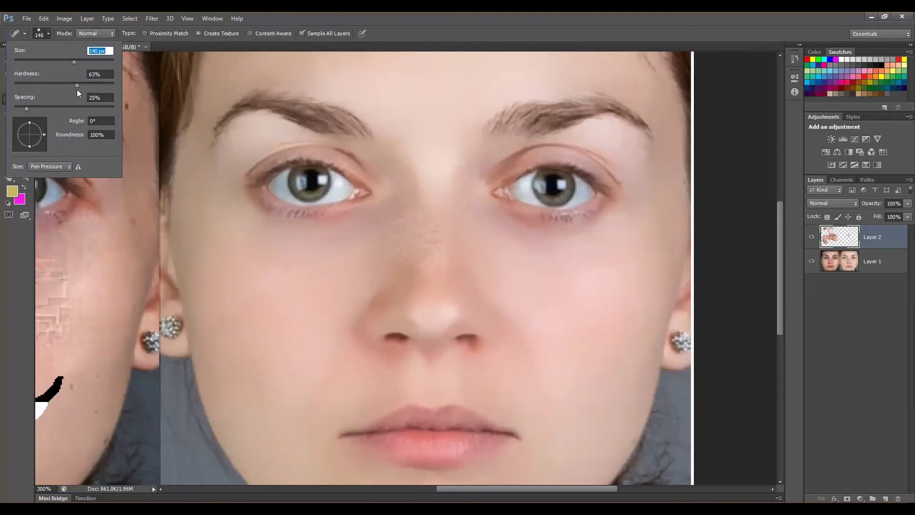
{"action": "left_click_drag", "start_coordinate": [78, 86], "coordinate": [117, 88]}
{"action": "left_click", "coordinate": [470, 262]}
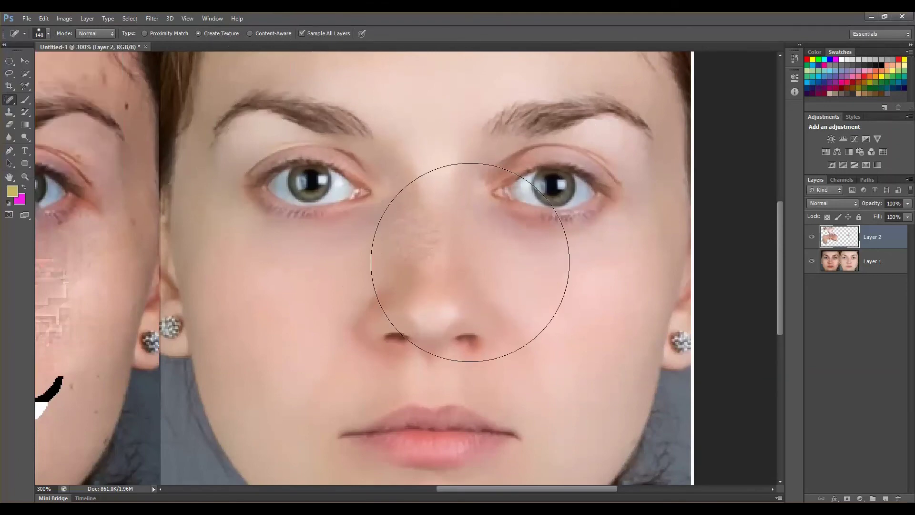
{"action": "left_click", "coordinate": [459, 261]}
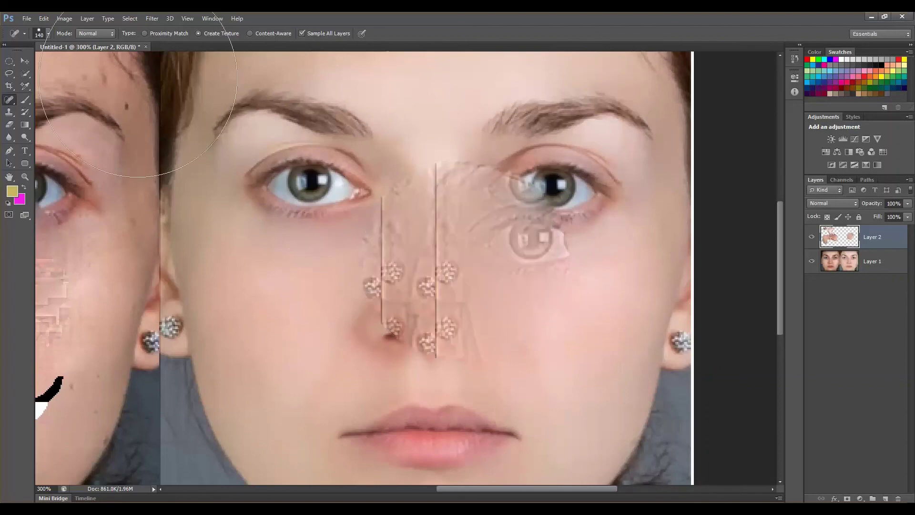
Step: Lower the brush hardness to 62% and paint another spot over the same nose
{"action": "left_click", "coordinate": [50, 32]}
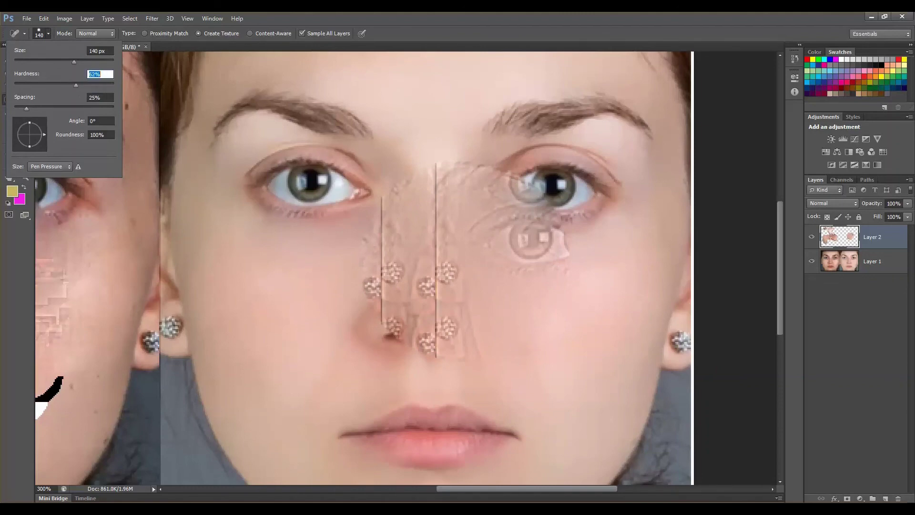
{"action": "left_click", "coordinate": [459, 258]}
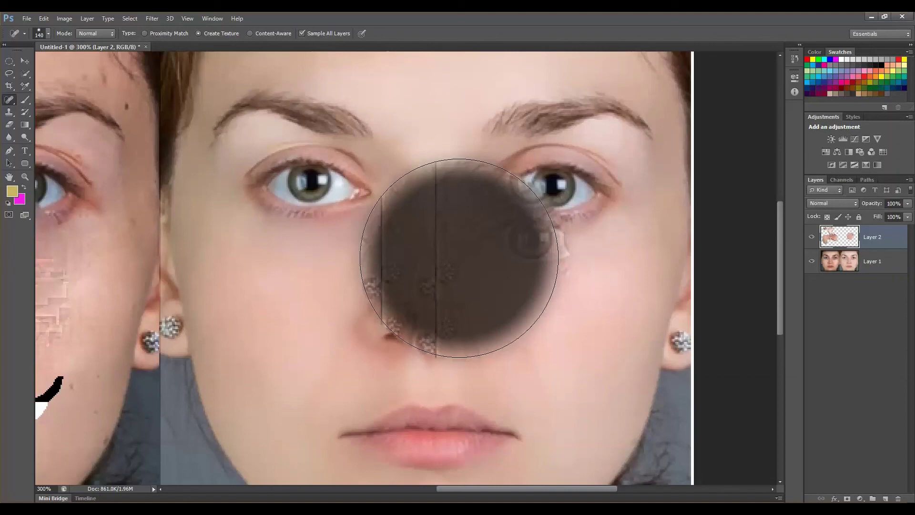
{"action": "left_click", "coordinate": [49, 32]}
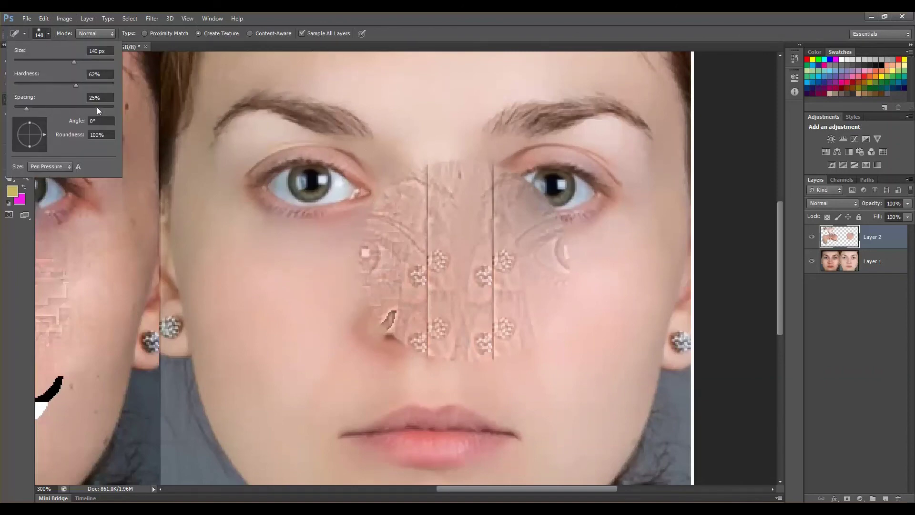